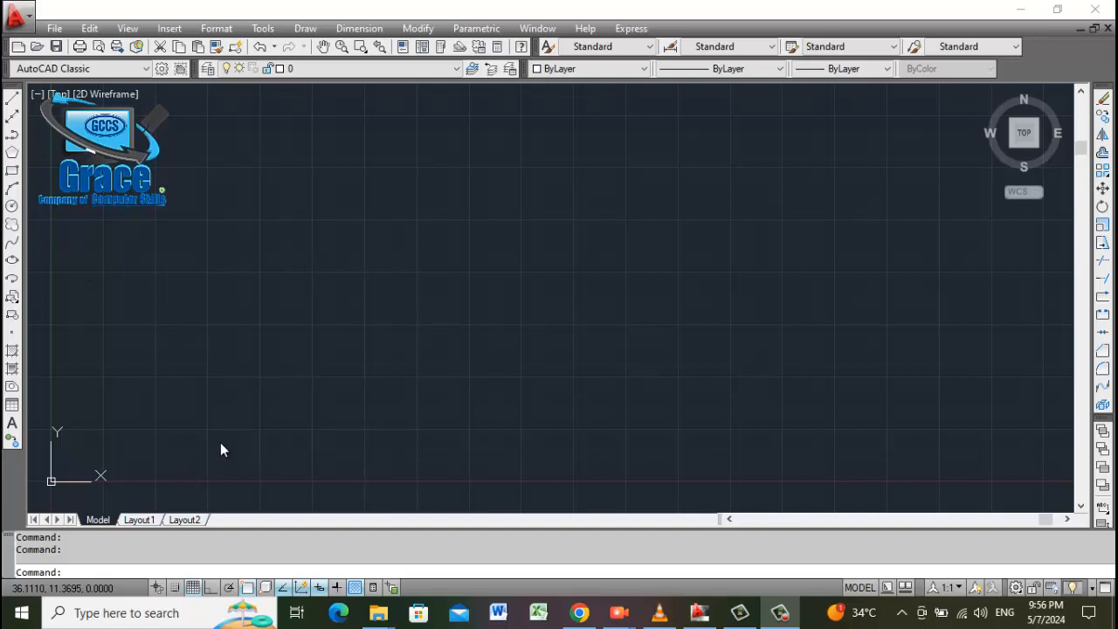
pyautogui.scroll(2, 500, 410)
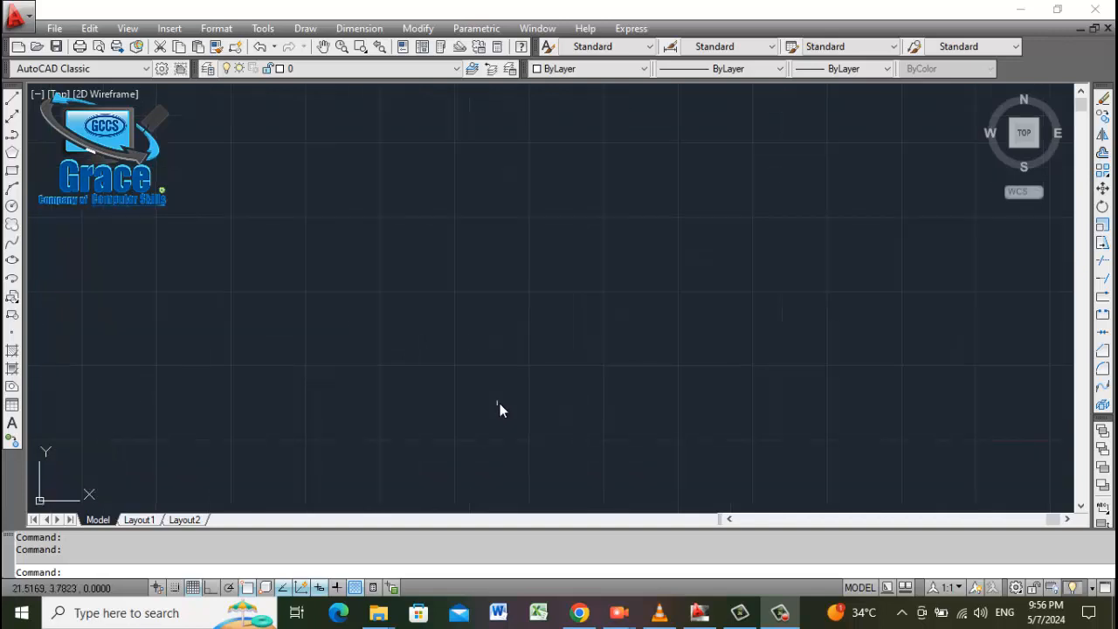
pyautogui.write('T')
pyautogui.press('BackSpace')
pyautogui.scroll(3, 441, 278)
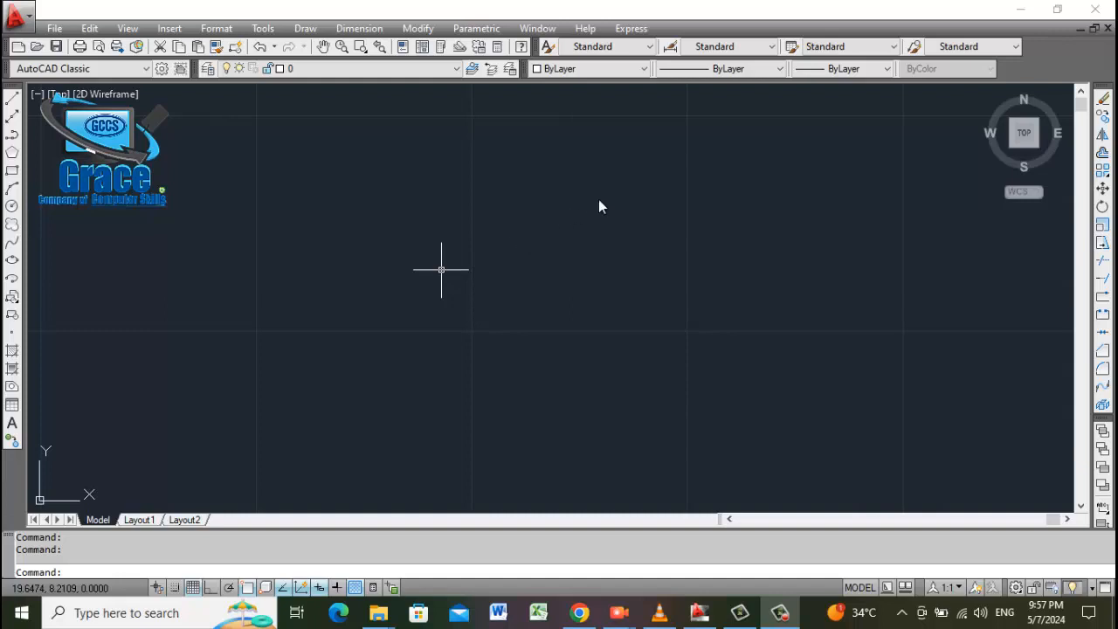
pyautogui.scroll(2, 597, 195)
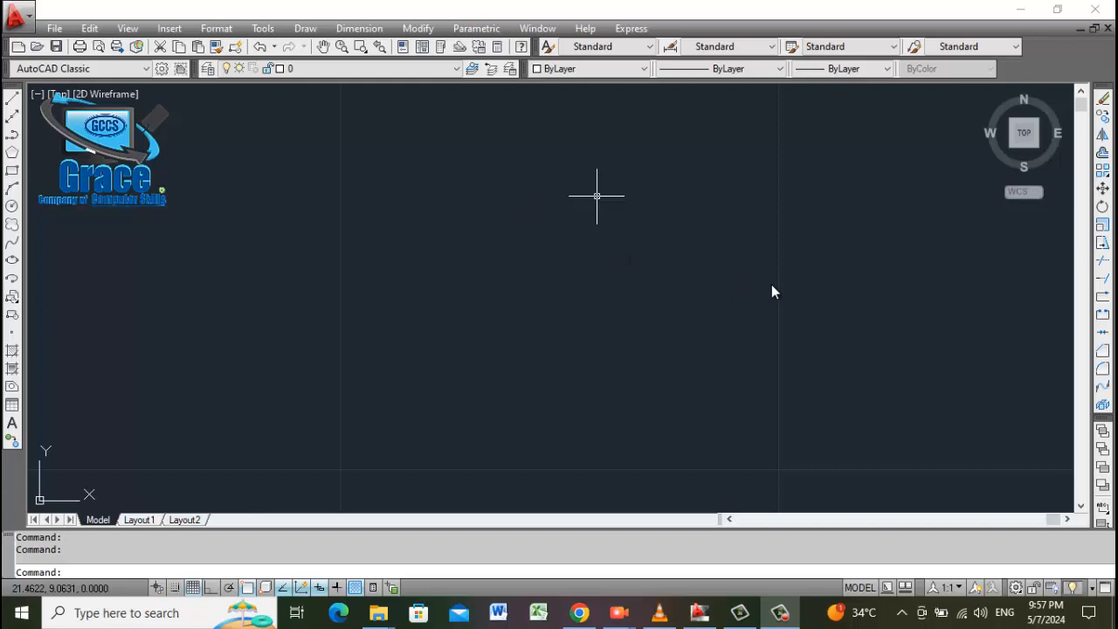
pyautogui.scroll(-2, 747, 291)
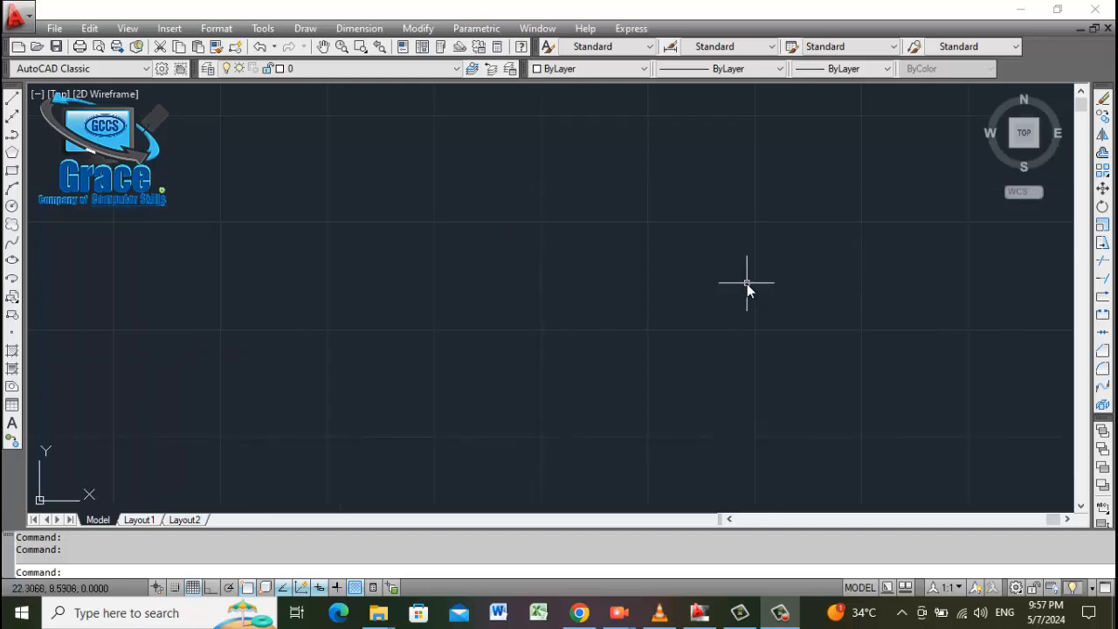
pyautogui.scroll(-3, 385, 292)
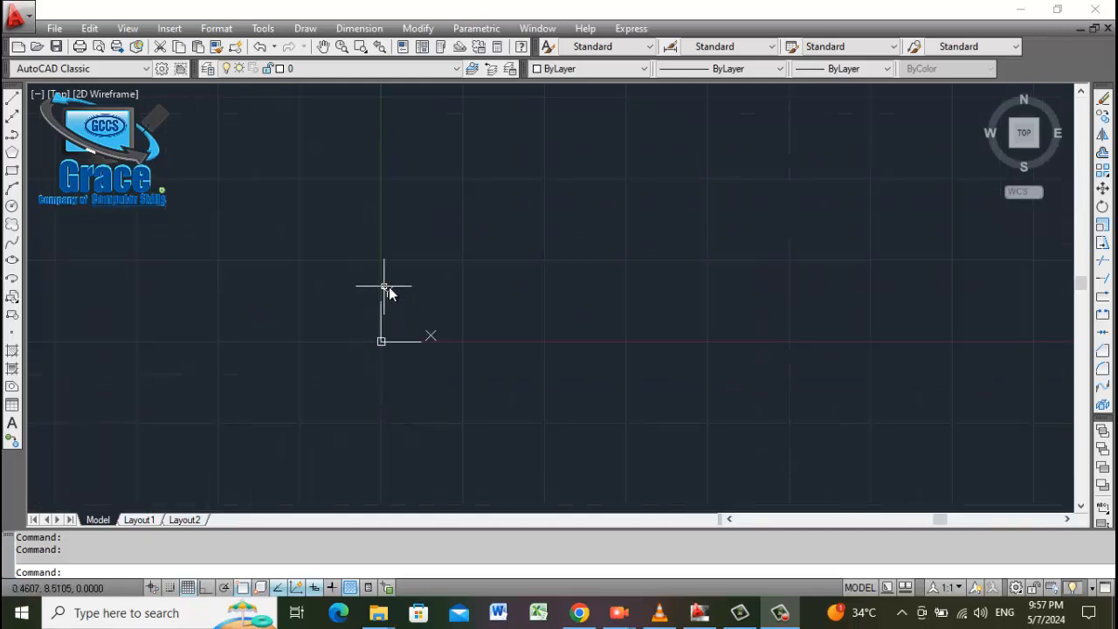
pyautogui.scroll(3, 552, 236)
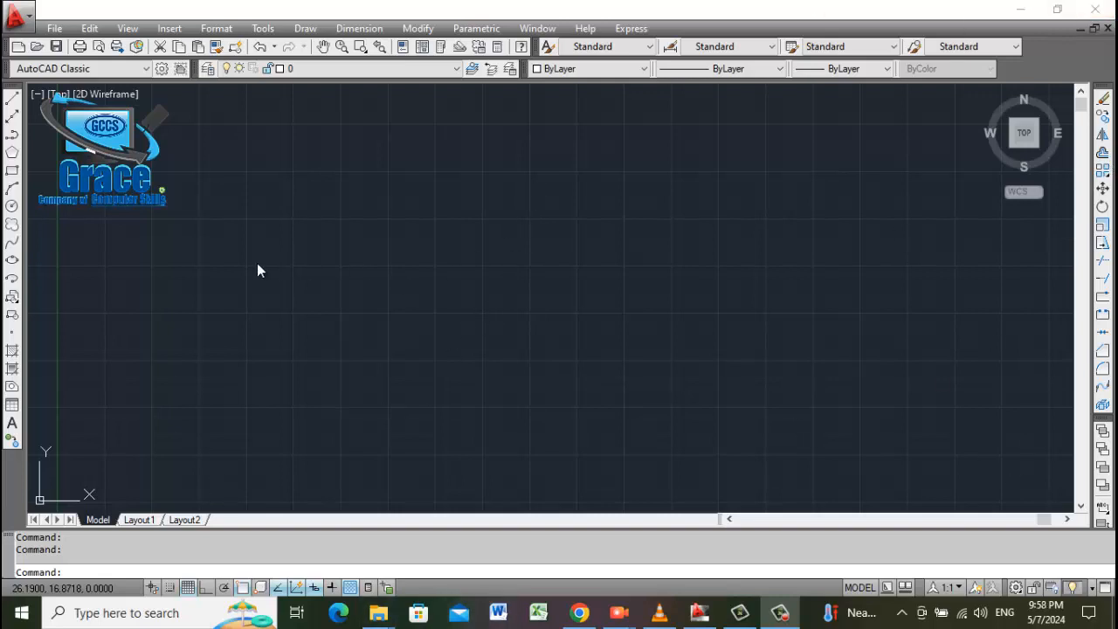
pyautogui.click(453, 277)
pyautogui.click(647, 250)
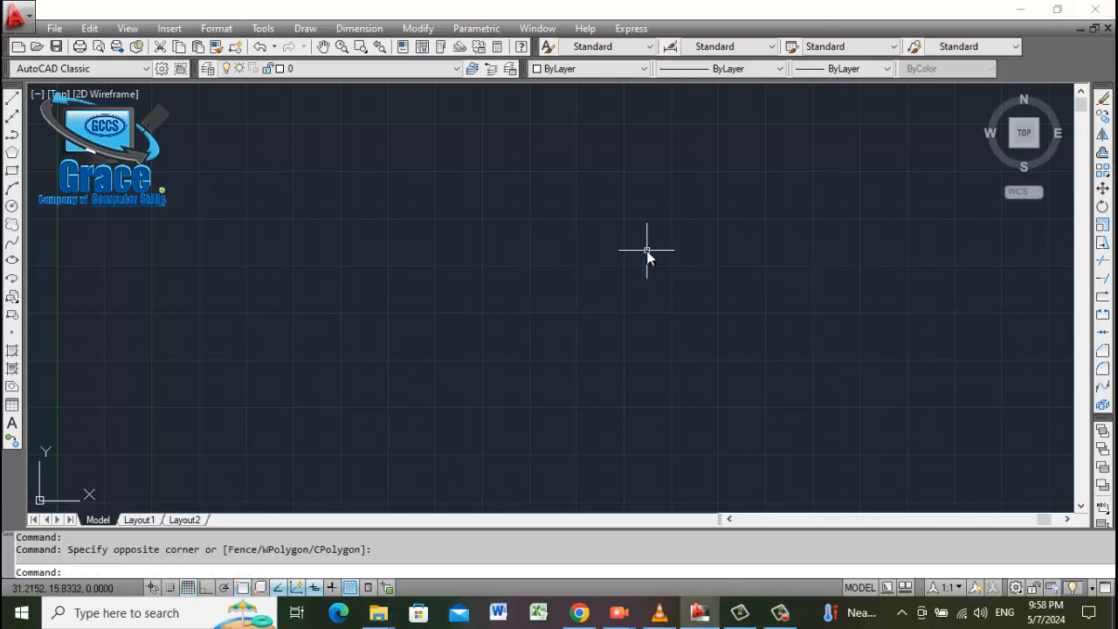
# Configure the drawing units to Architectural length type with a precision of 0'-0".
pyautogui.write('UN')
pyautogui.press('Return')
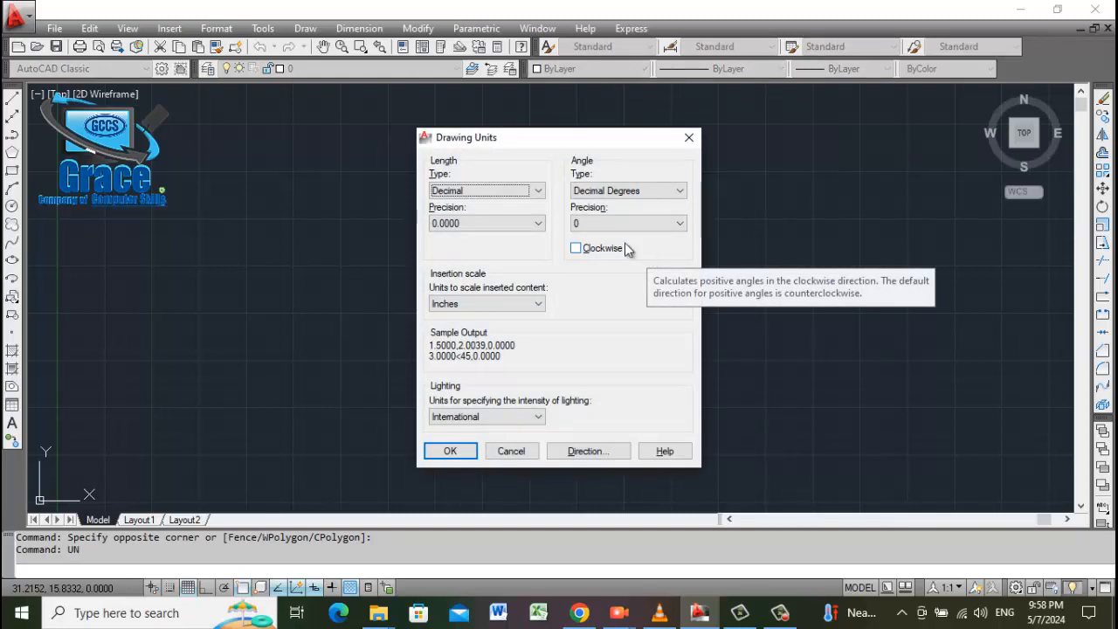
pyautogui.click(465, 192)
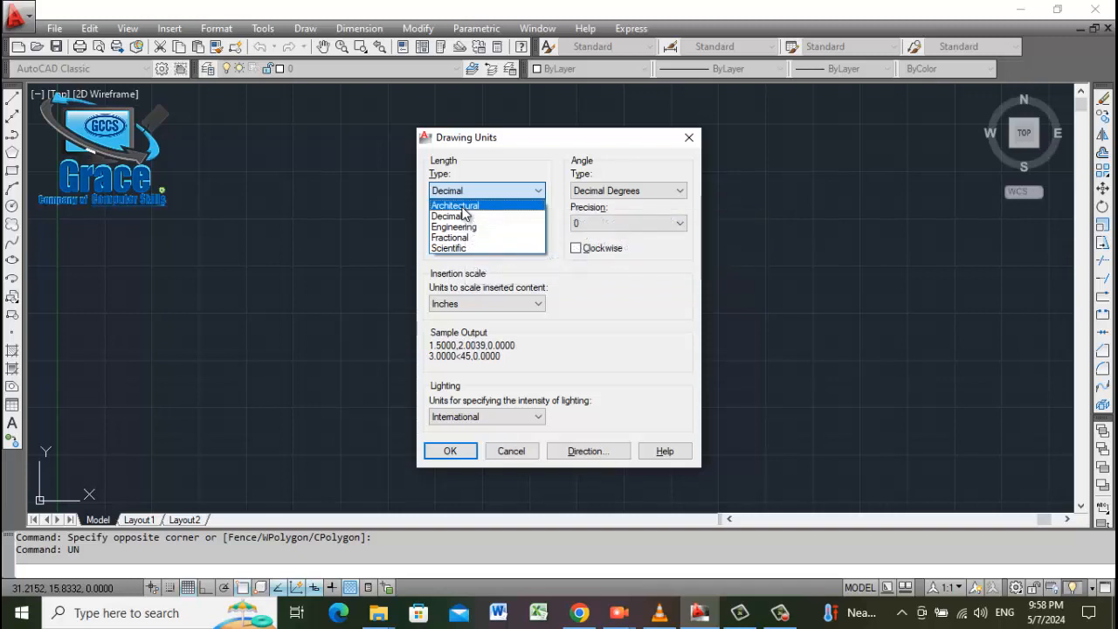
pyautogui.click(462, 208)
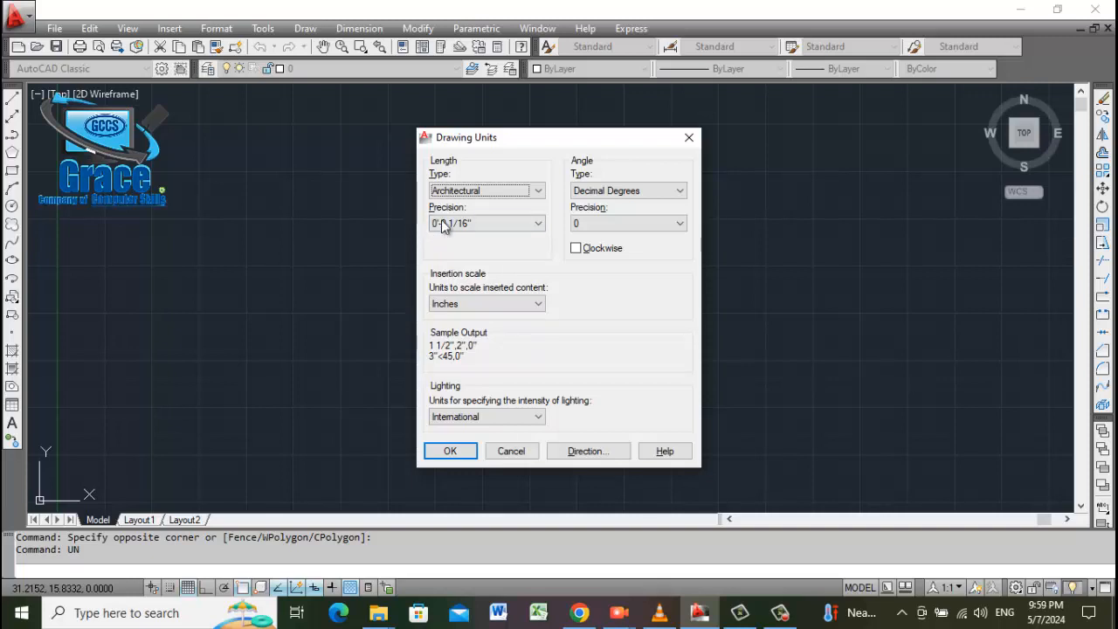
pyautogui.click(488, 225)
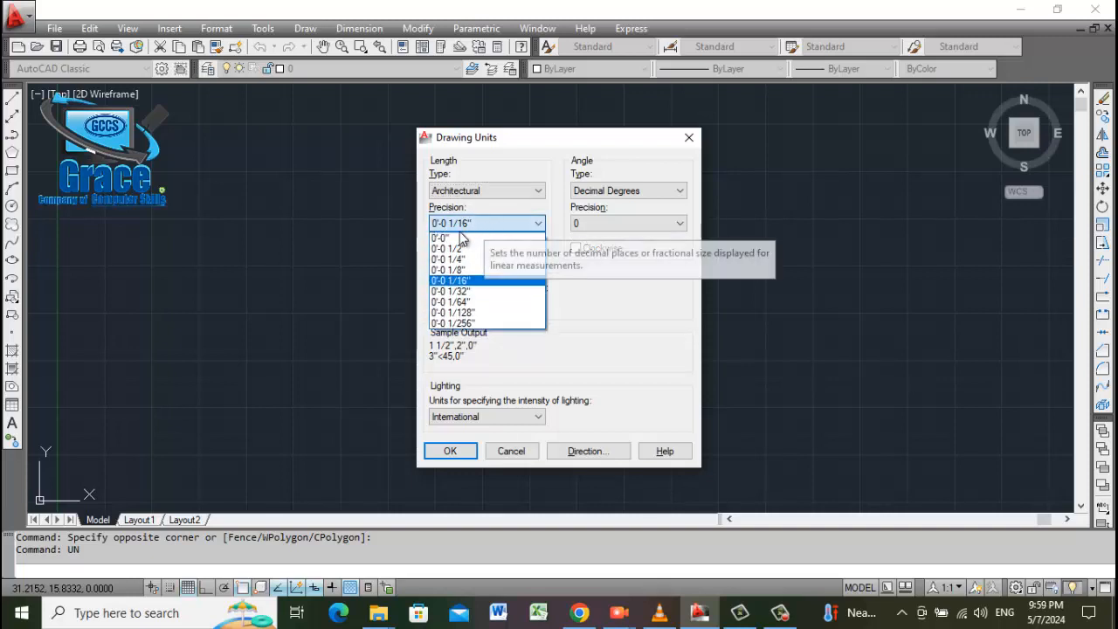
pyautogui.click(447, 238)
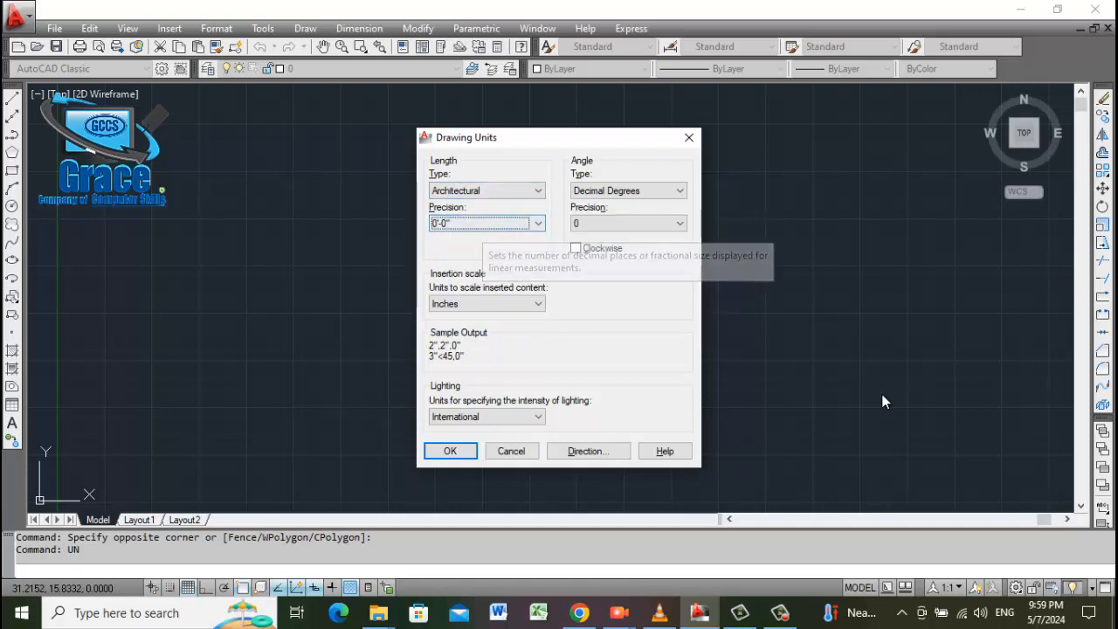
pyautogui.click(445, 453)
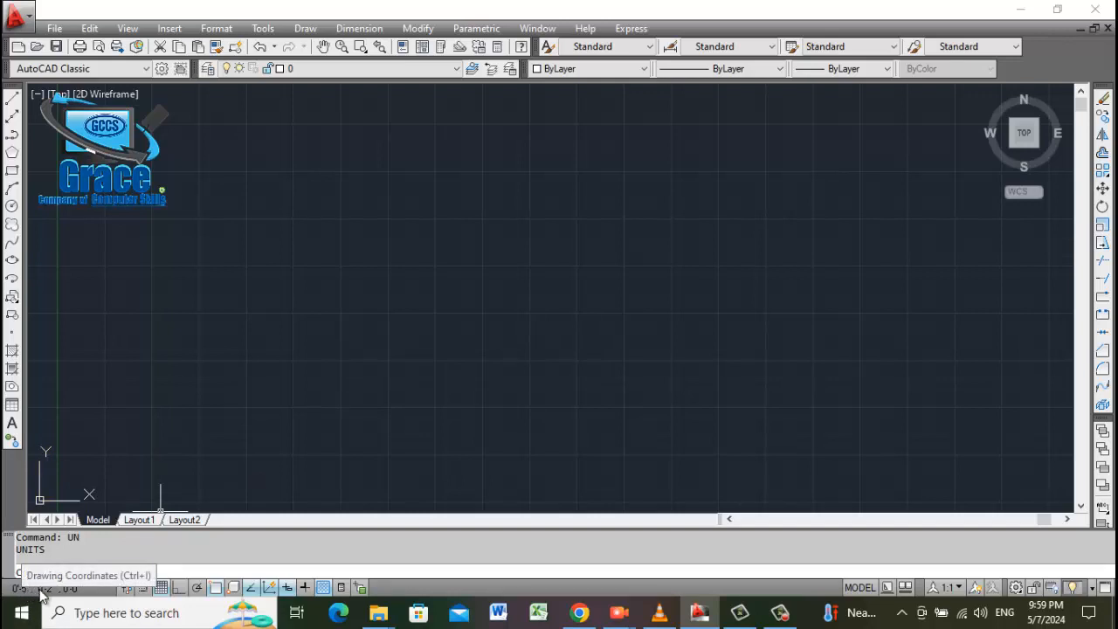
pyautogui.click(79, 594)
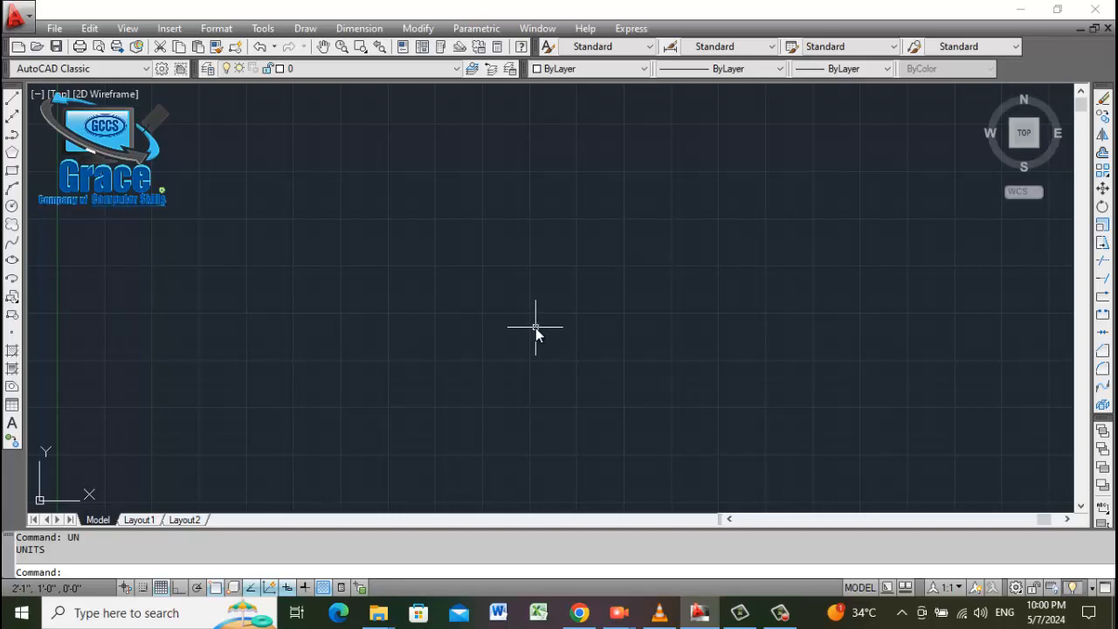
# Draw a horizontal 3' line running right across the upper part of the drawing, with Ortho on and dynamic input off.
pyautogui.write('L')
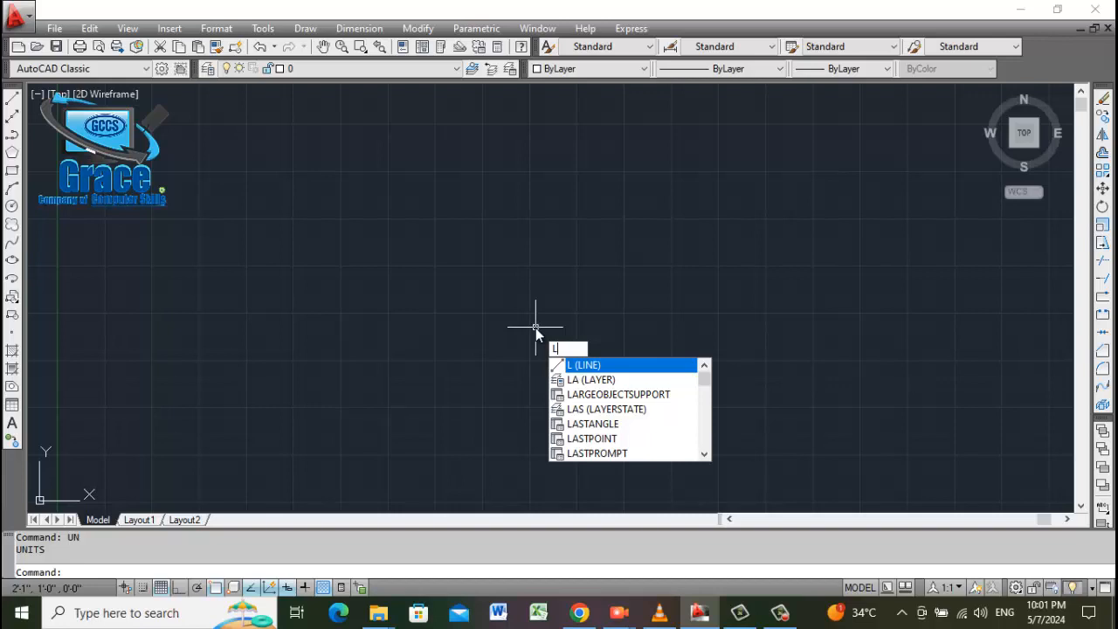
pyautogui.press('Return')
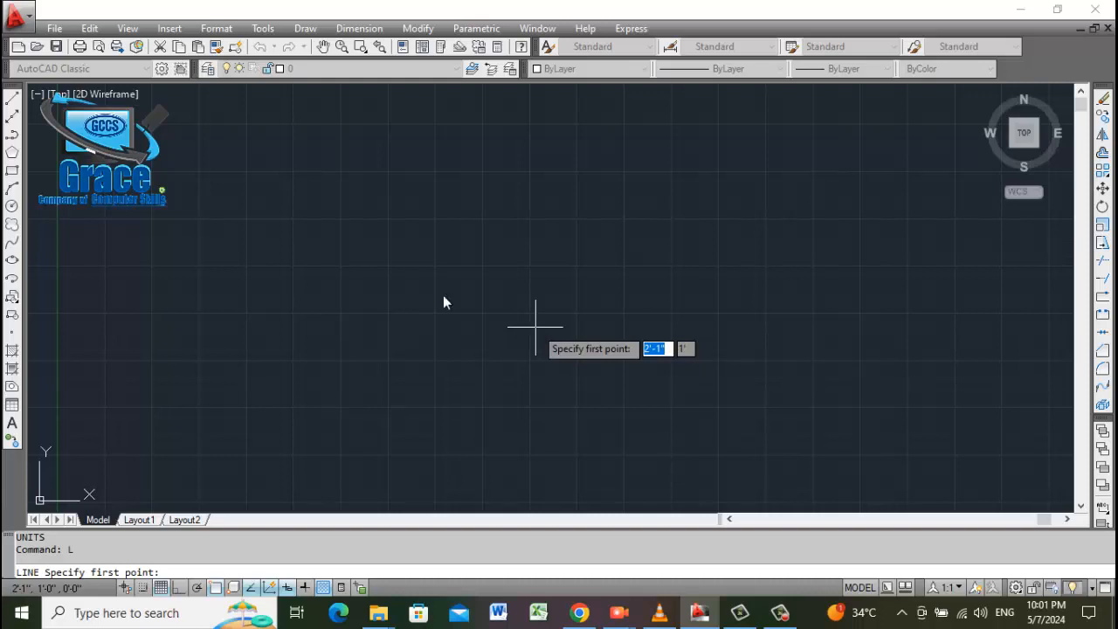
pyautogui.click(214, 196)
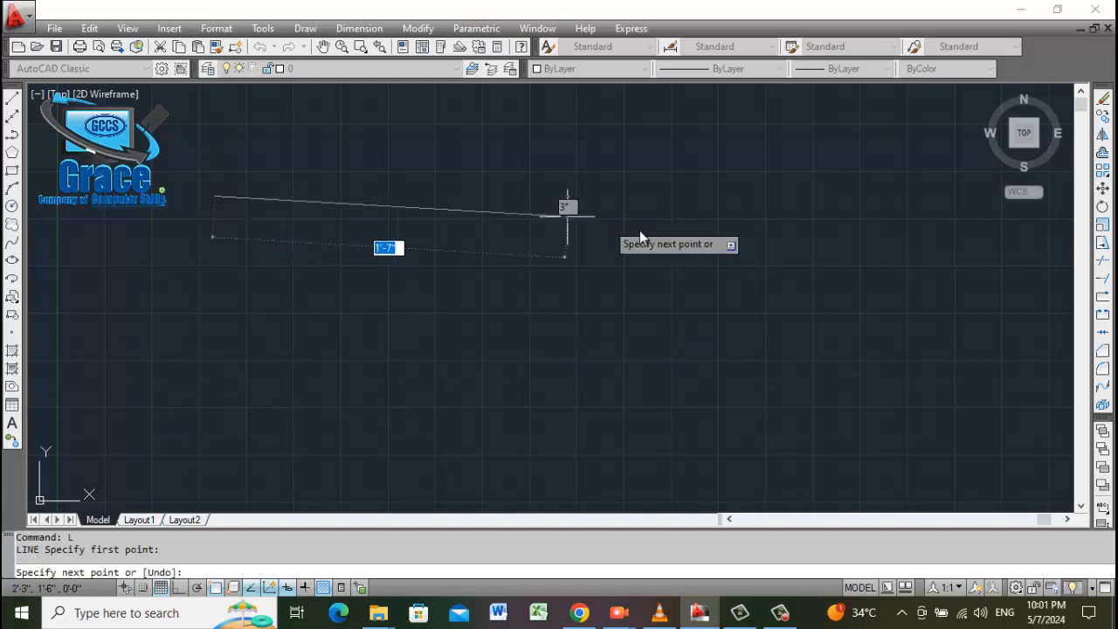
pyautogui.press('F8')
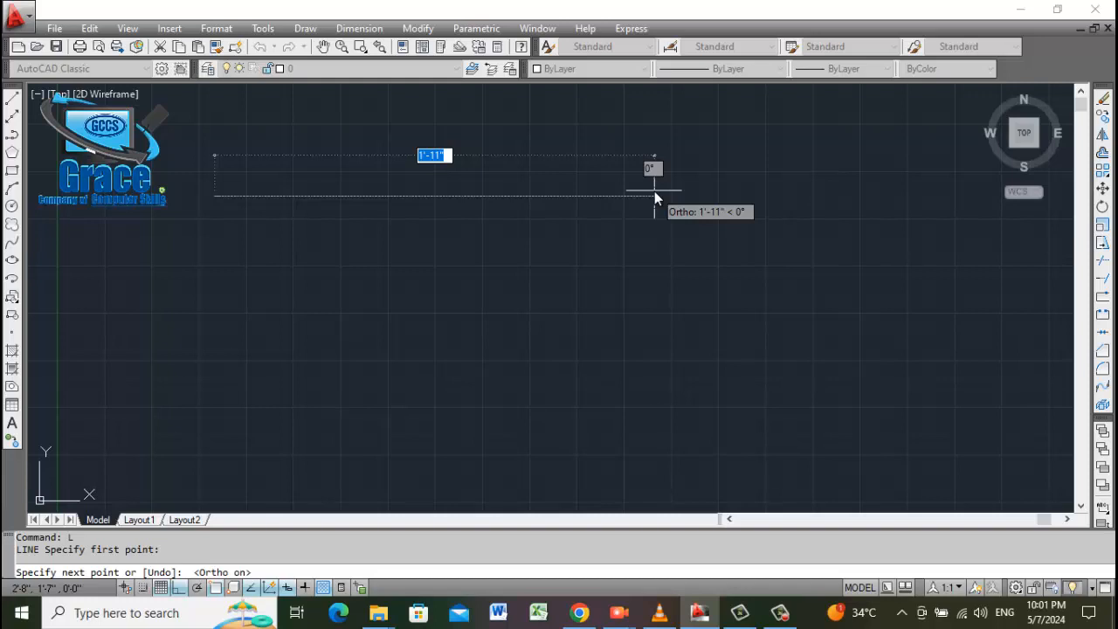
pyautogui.press('F8')
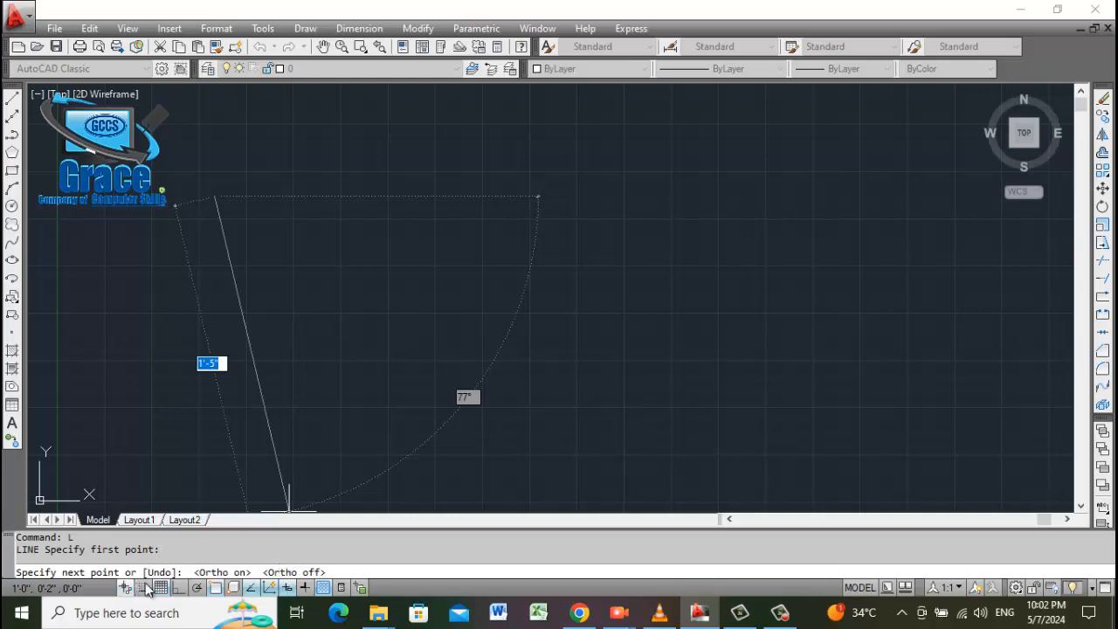
pyautogui.click(286, 592)
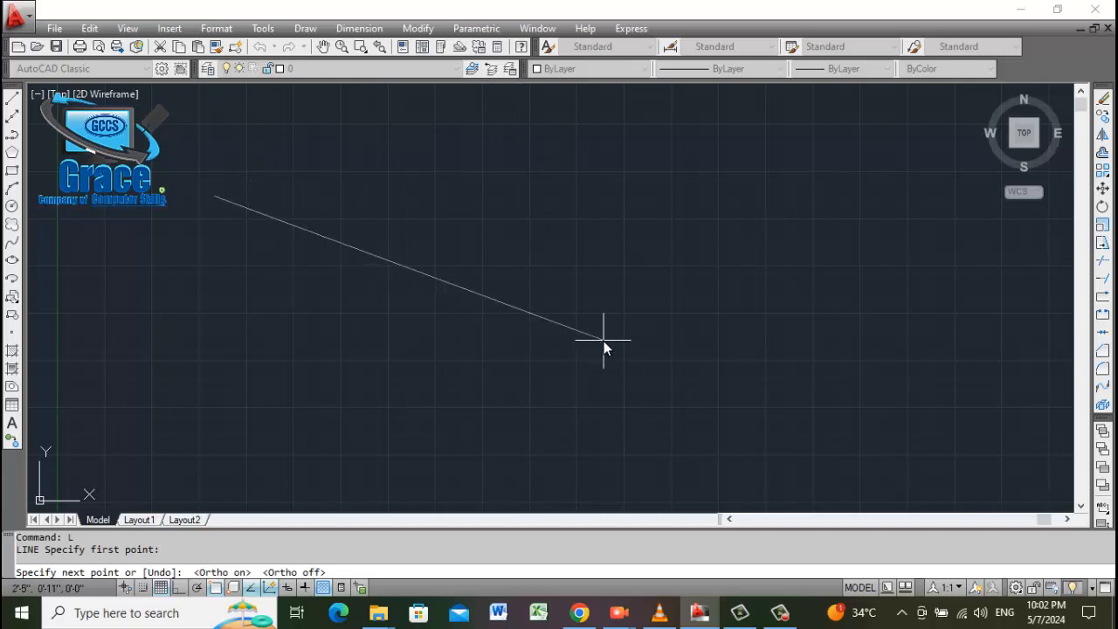
pyautogui.press('F8')
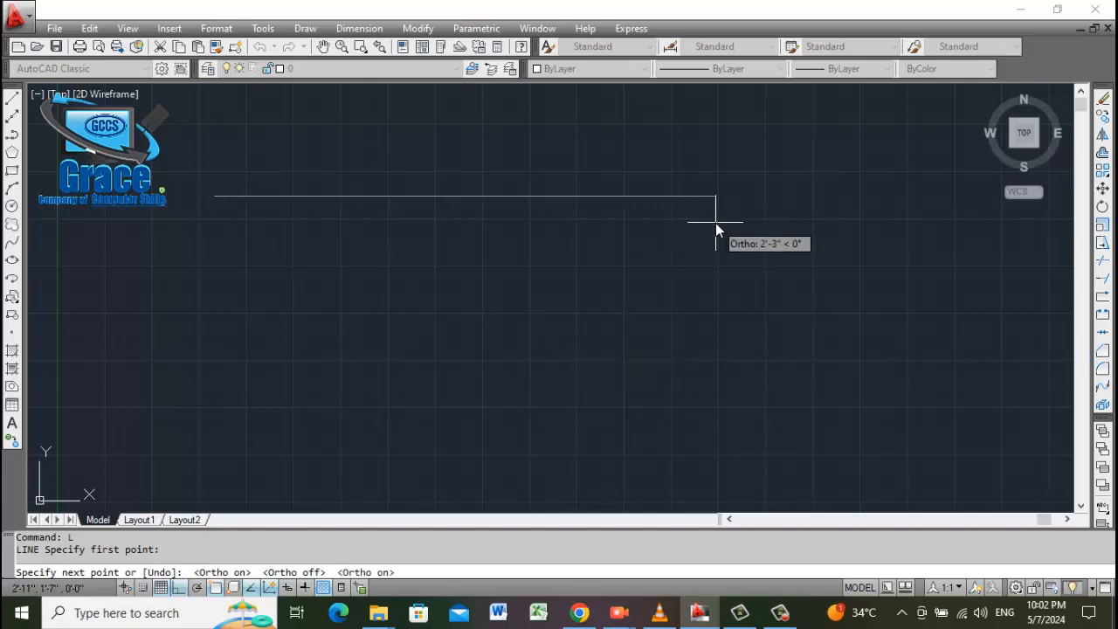
pyautogui.write("3'")
pyautogui.press('Return')
pyautogui.press('Return')
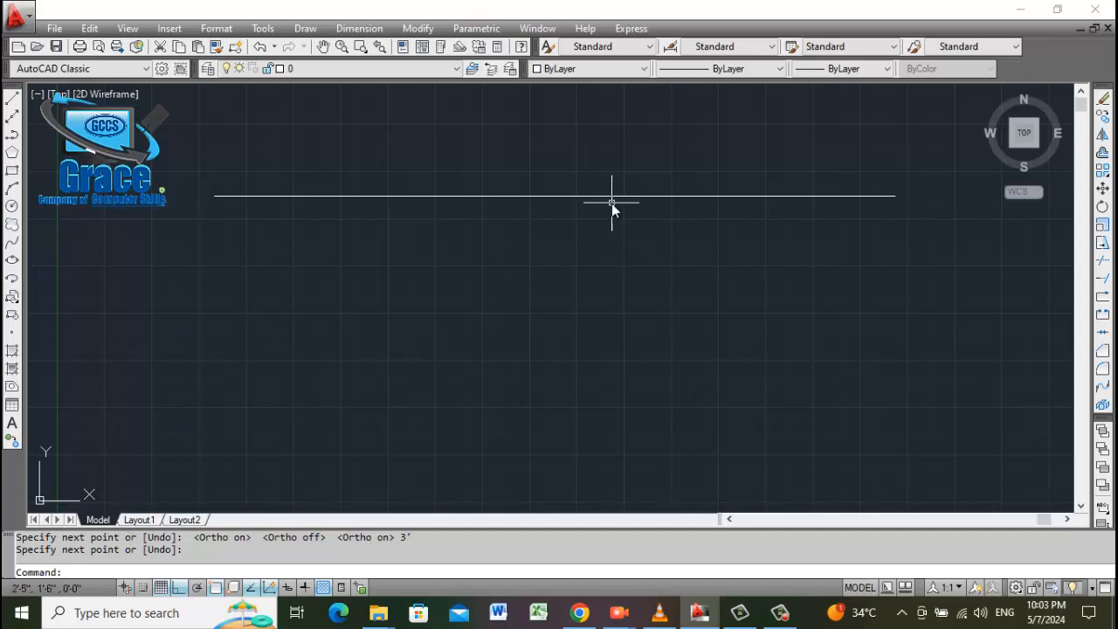
pyautogui.press('Escape')
pyautogui.press('Escape')
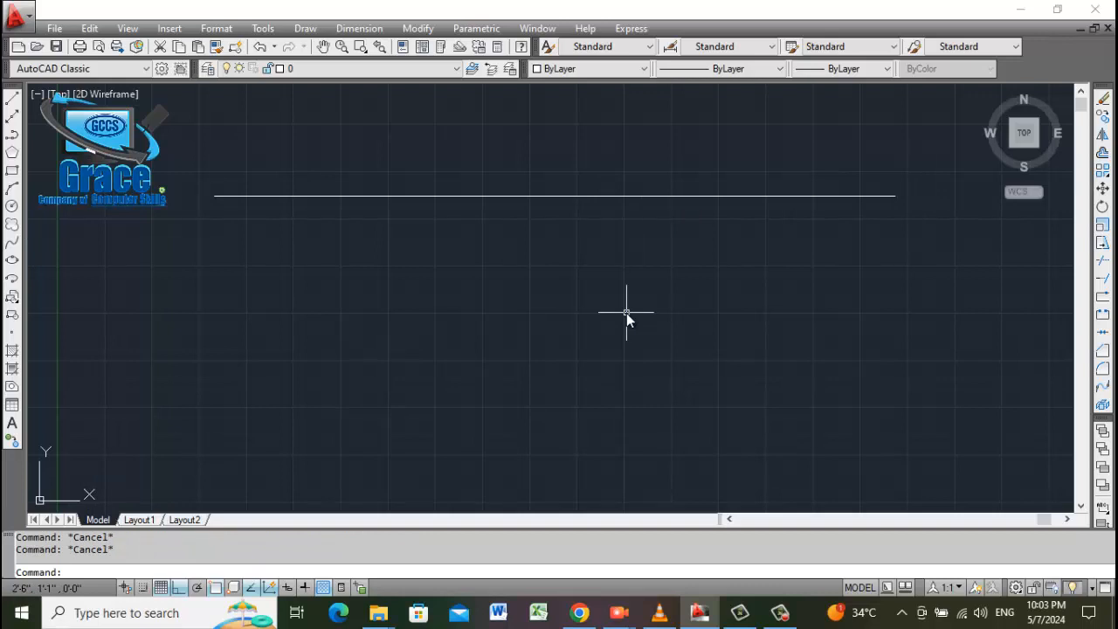
# Add an aligned dimension between the horizontal line's two endpoints, placing the dimension line a short distance below it.
pyautogui.write('dal')
pyautogui.press('Return')
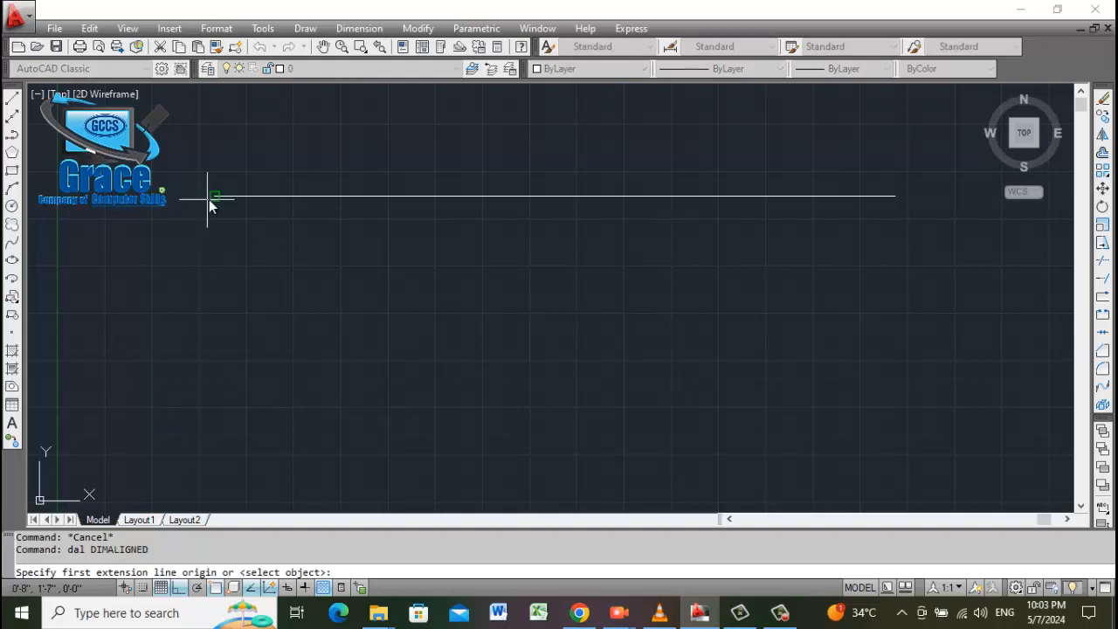
pyautogui.click(210, 198)
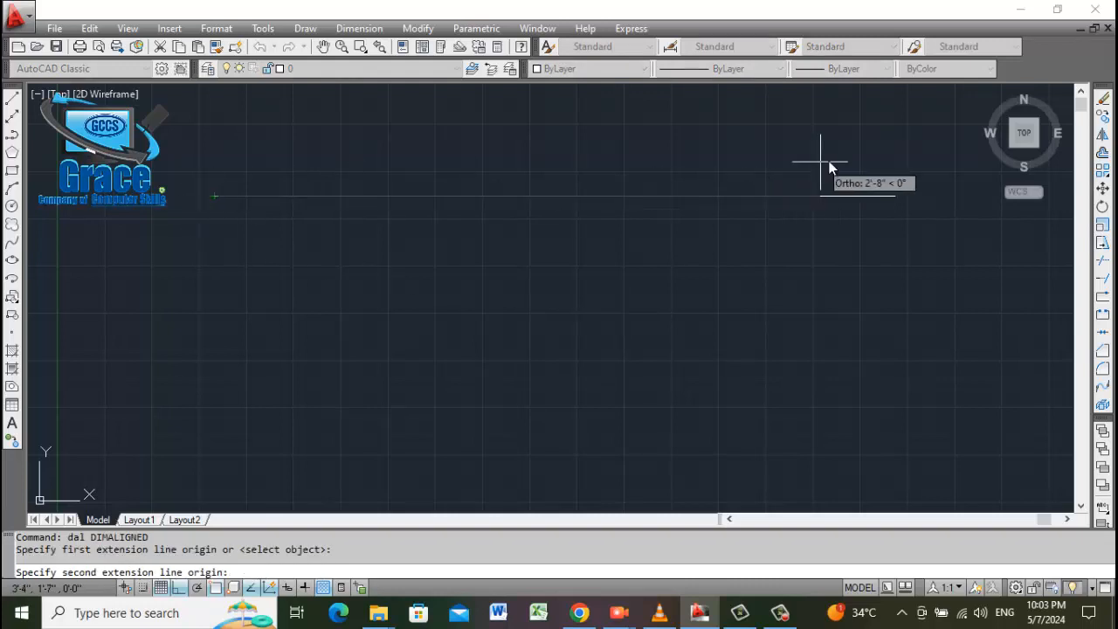
pyautogui.click(896, 196)
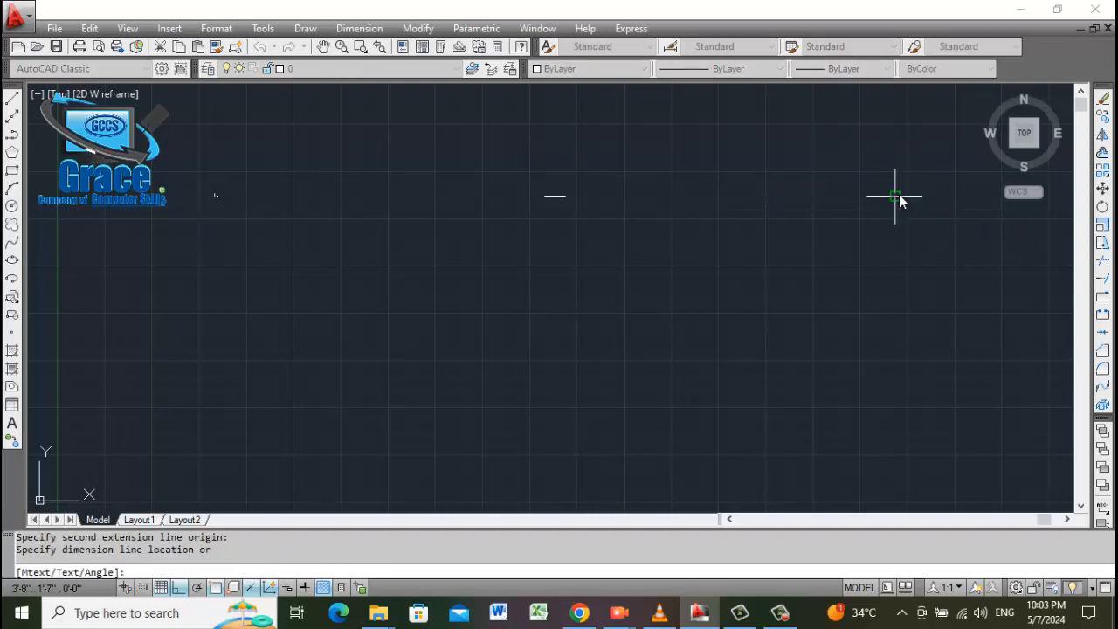
pyautogui.click(895, 234)
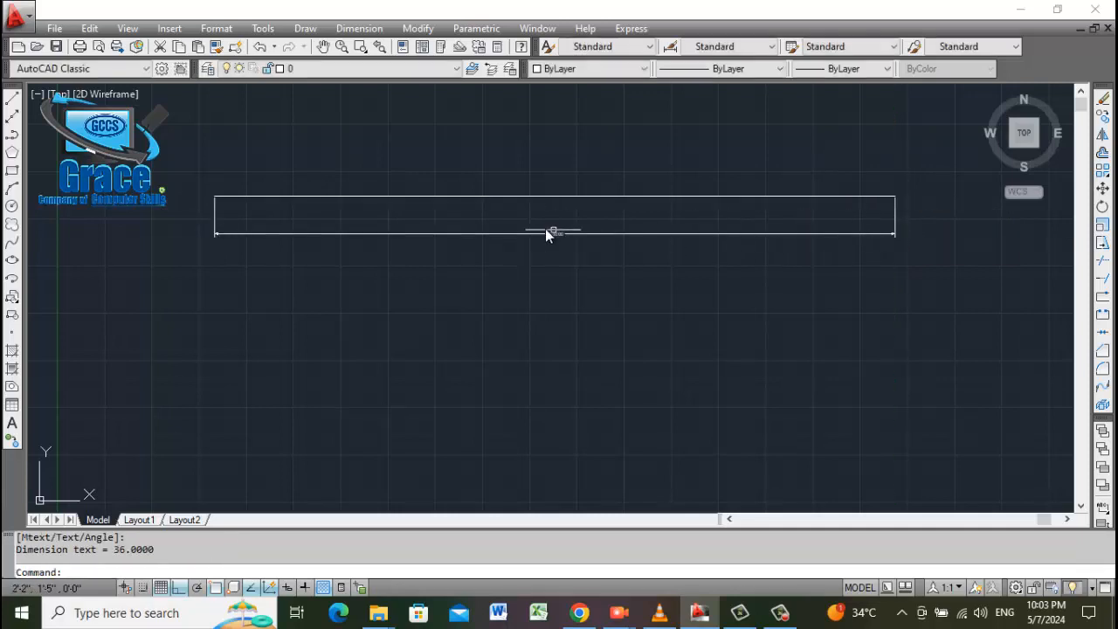
# Examine the number format and size of the aligned dimension's text compared with the full line.
pyautogui.scroll(5, 637, 229)
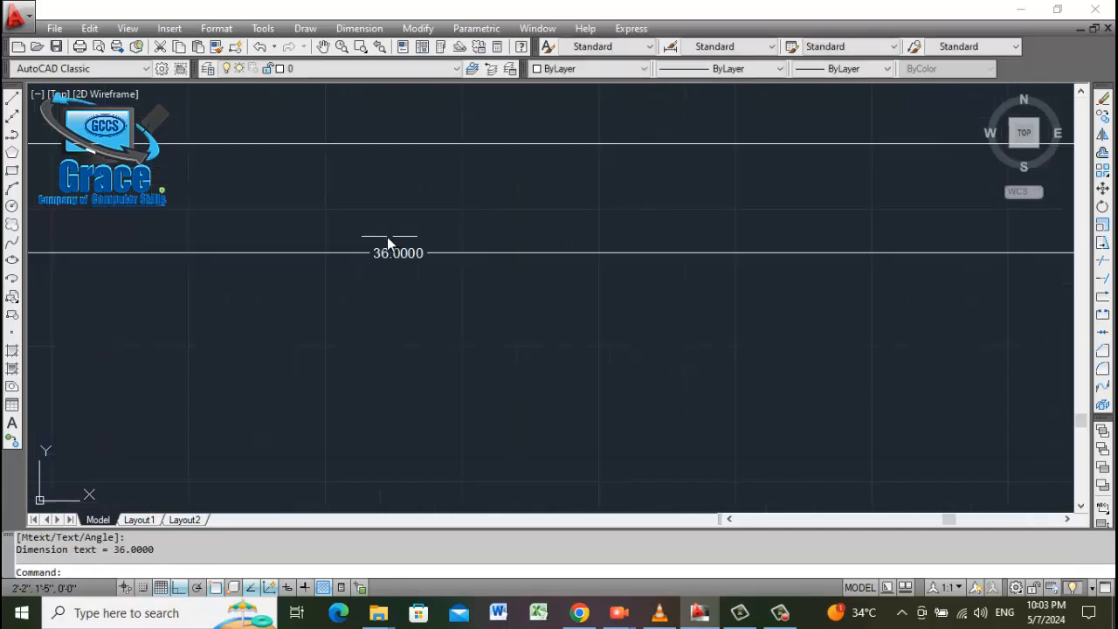
pyautogui.scroll(3, 387, 237)
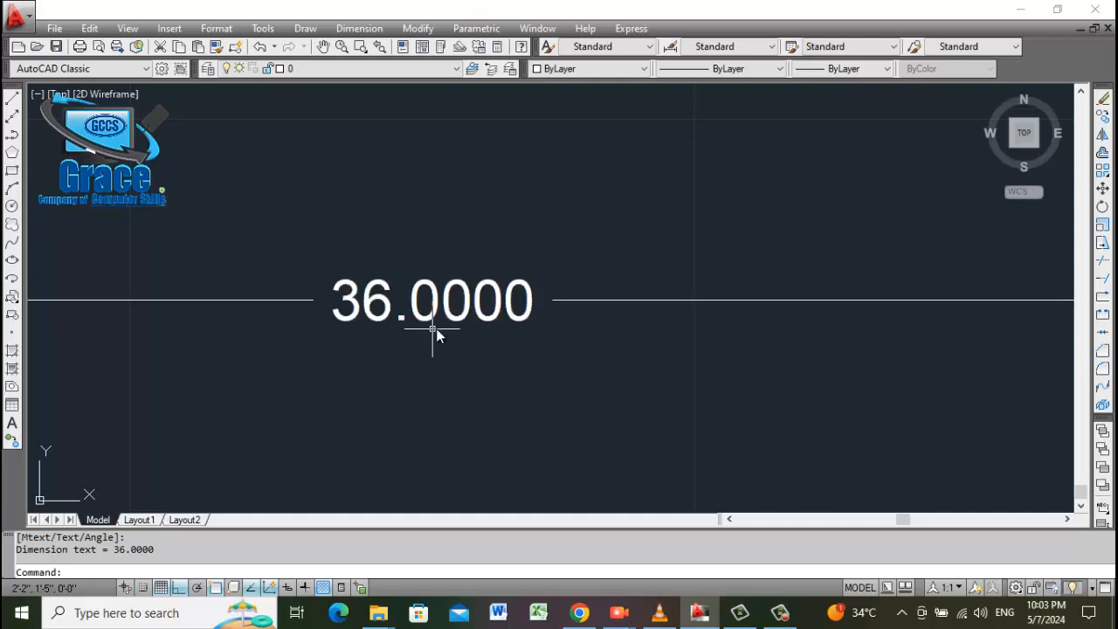
pyautogui.scroll(-4, 455, 320)
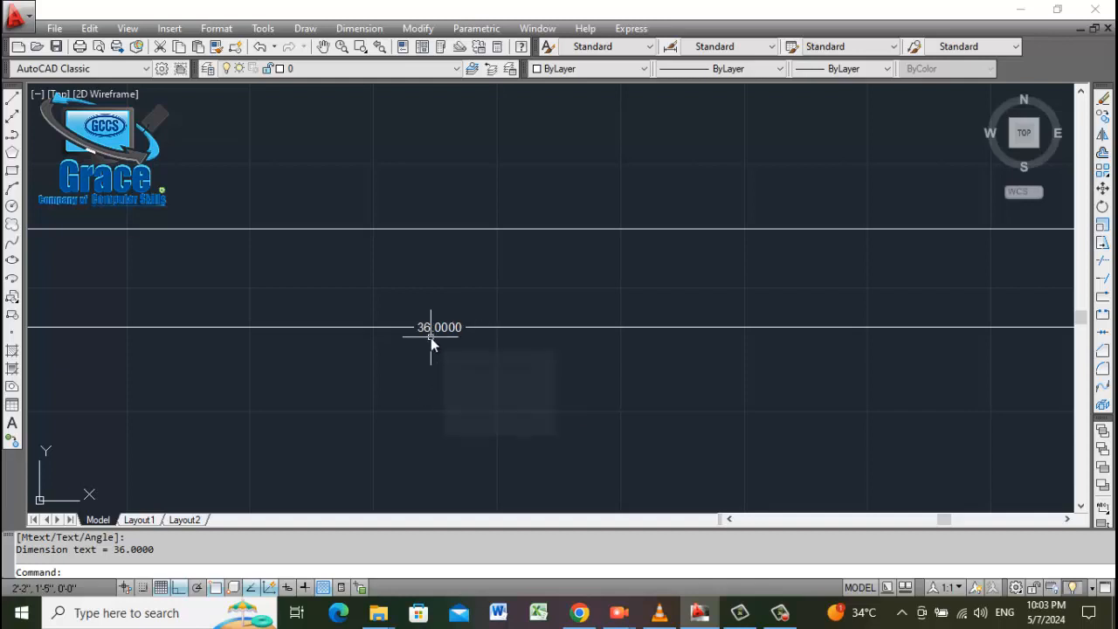
pyautogui.scroll(-4, 432, 336)
pyautogui.scroll(4, 375, 319)
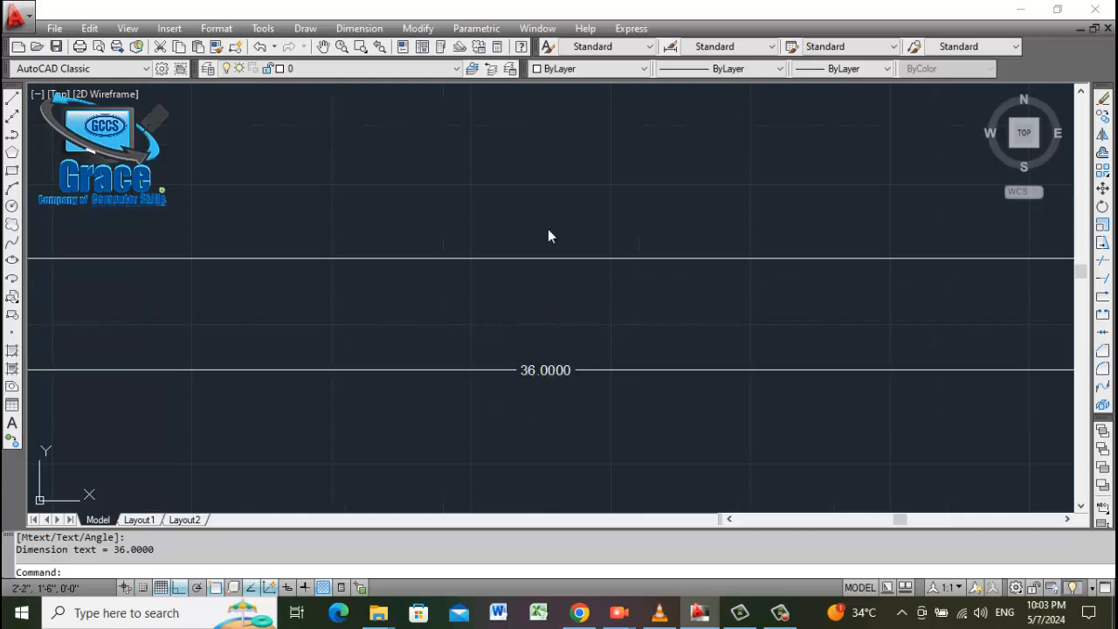
pyautogui.scroll(-4, 549, 175)
pyautogui.scroll(1, 550, 175)
pyautogui.scroll(-2, 549, 175)
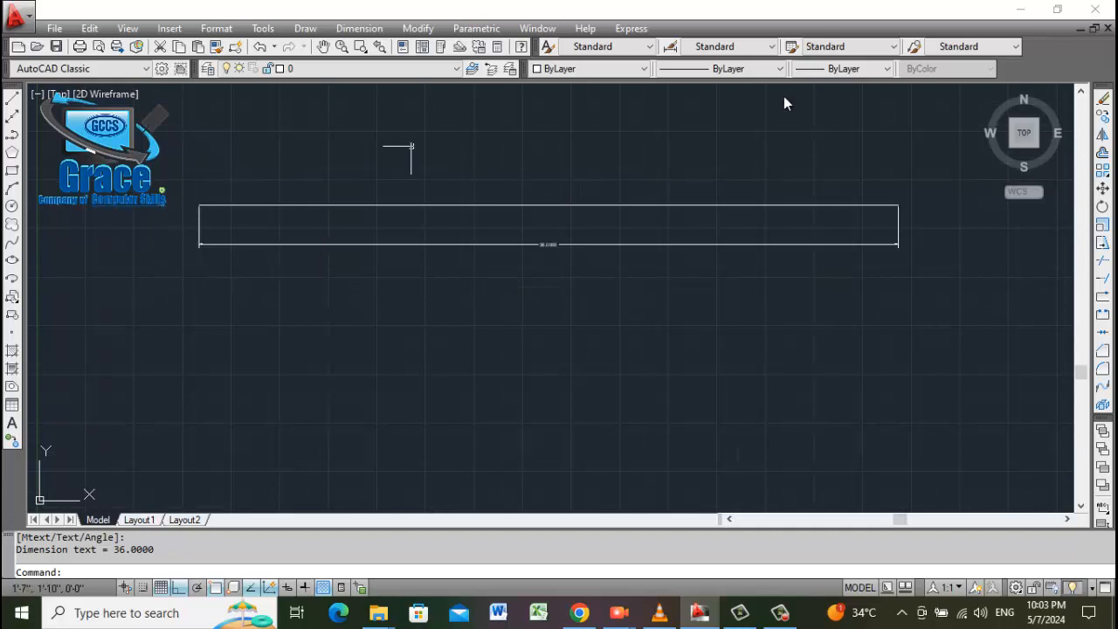
pyautogui.scroll(1, 604, 190)
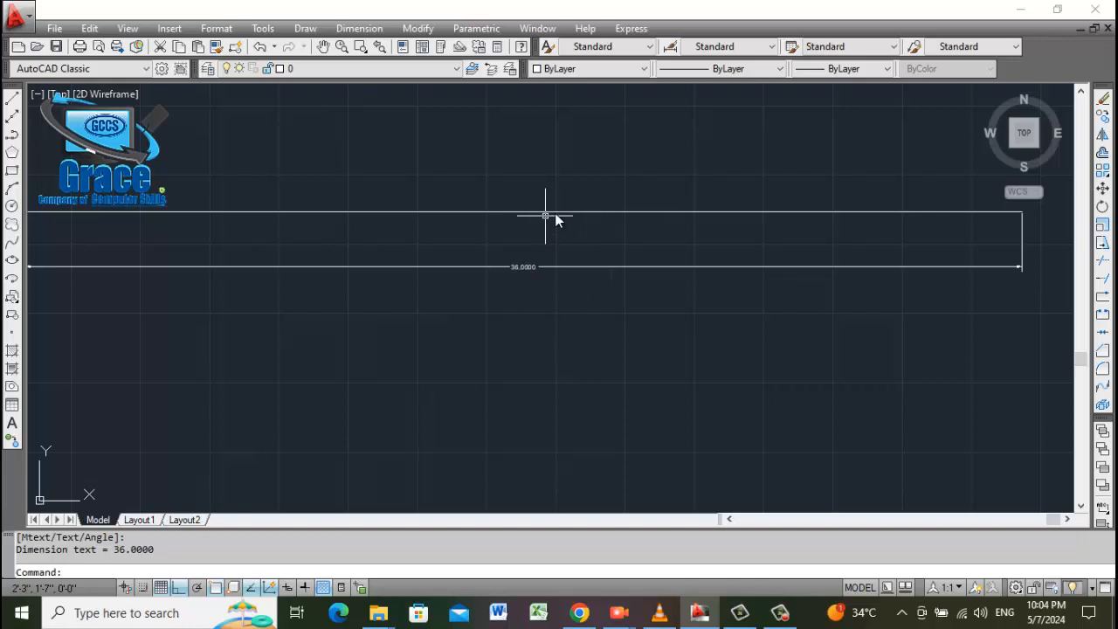
pyautogui.scroll(-1, 628, 200)
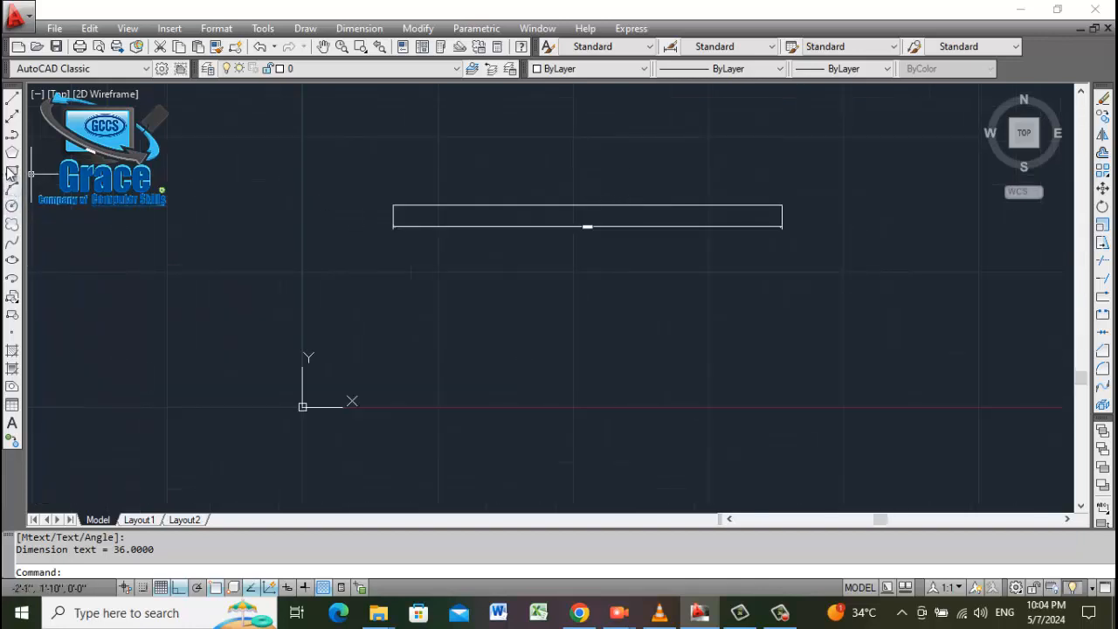
# Start a line chain just left of the dimensioned line, with a 1' segment straight down followed by a 2' segment to the right.
pyautogui.click(13, 99)
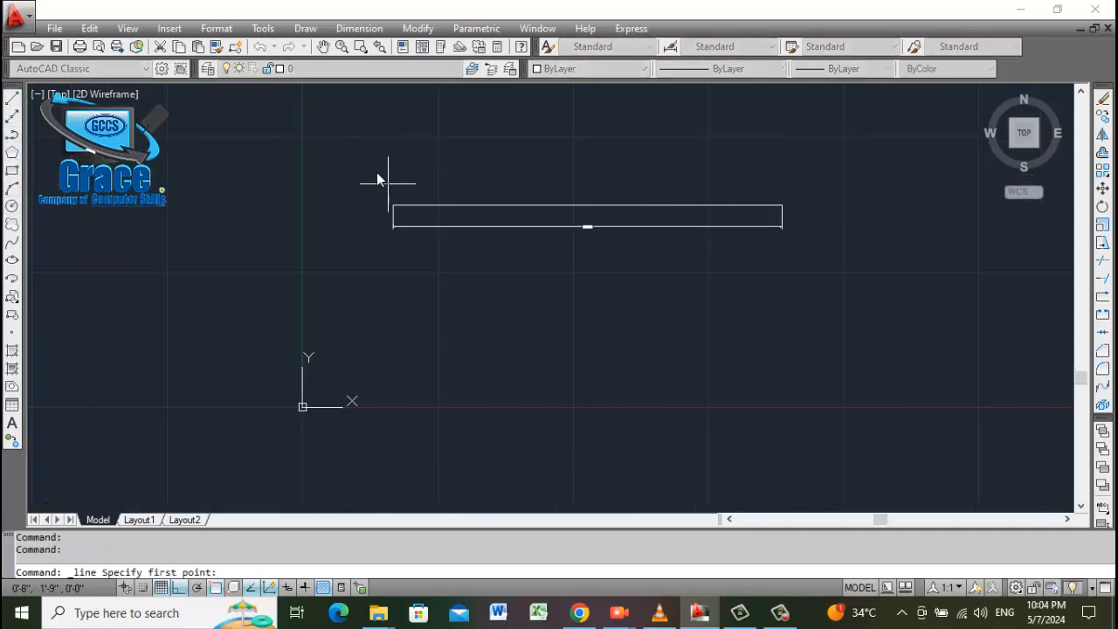
pyautogui.click(369, 145)
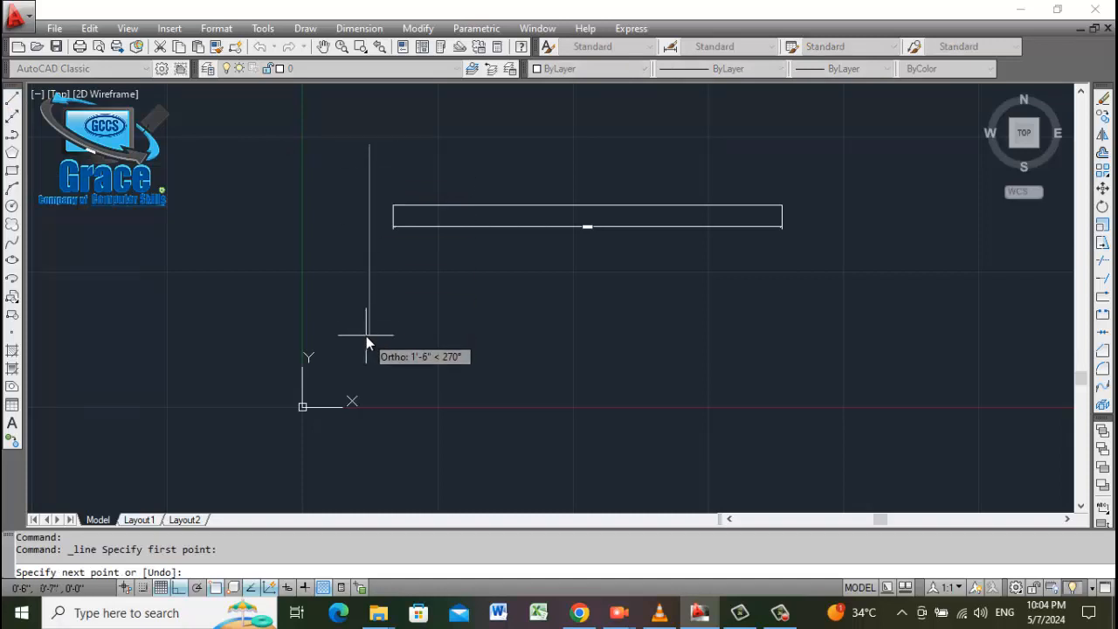
pyautogui.write("1'")
pyautogui.press('Return')
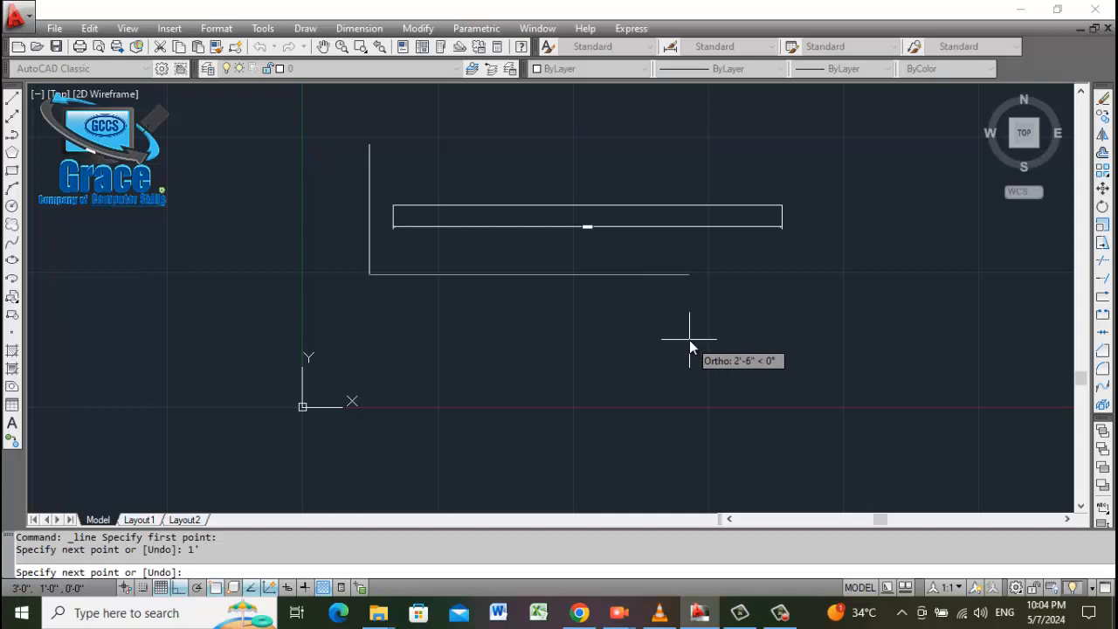
pyautogui.write("2'")
pyautogui.press('Return')
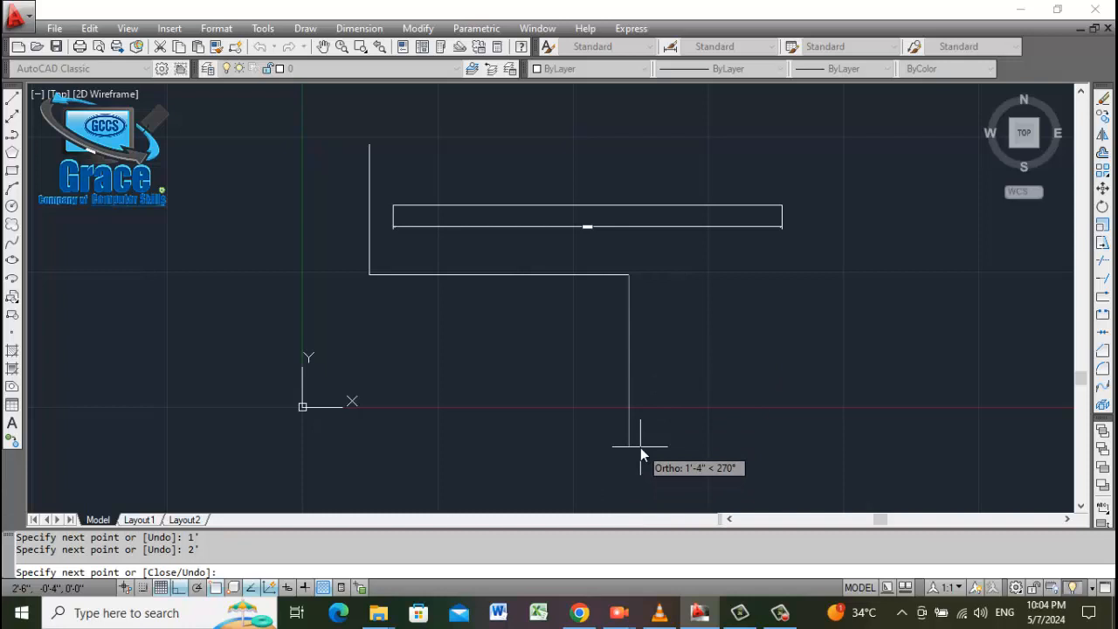
# Continue the line chain 1'-5" straight down, followed by two segments of 2" and 22" to the right.
pyautogui.write("1'-")
pyautogui.write('5"')
pyautogui.press('Return')
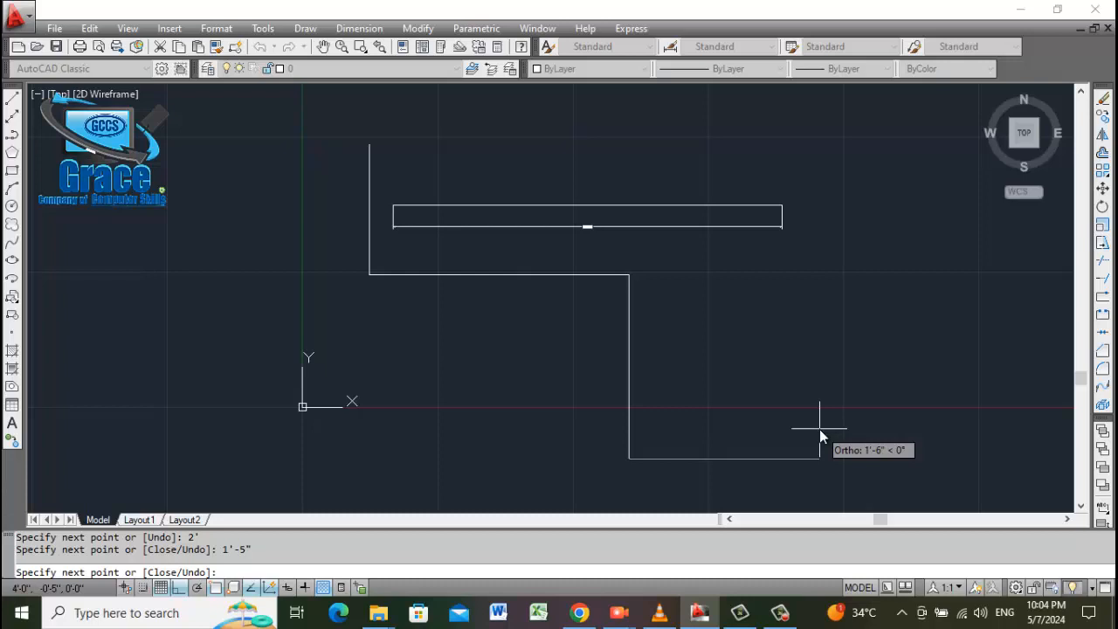
pyautogui.write('2')
pyautogui.press('Return')
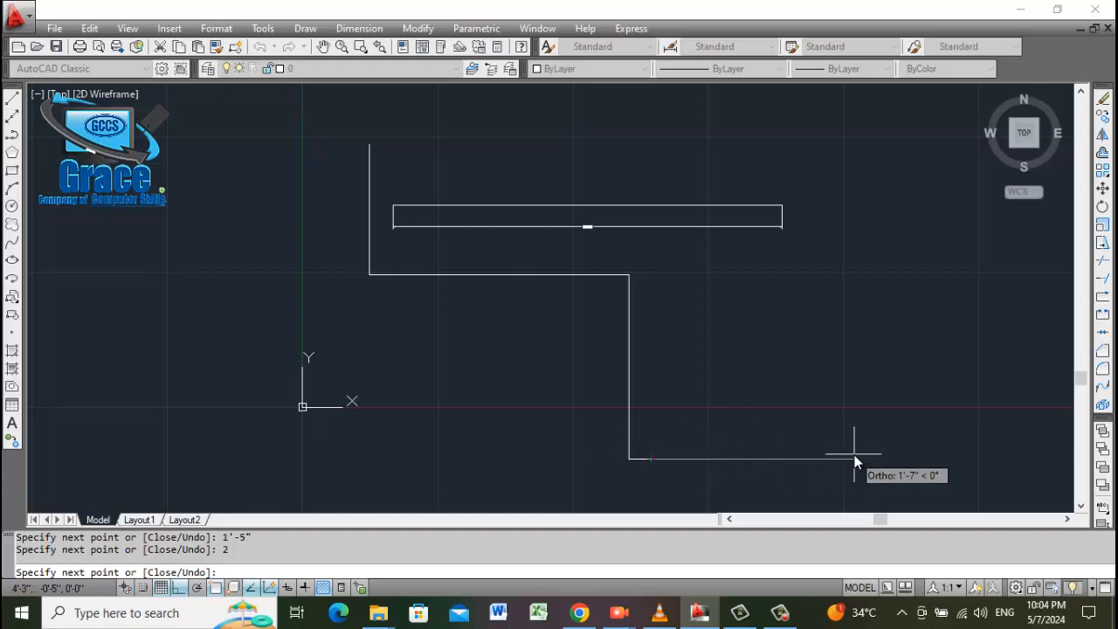
pyautogui.write('22')
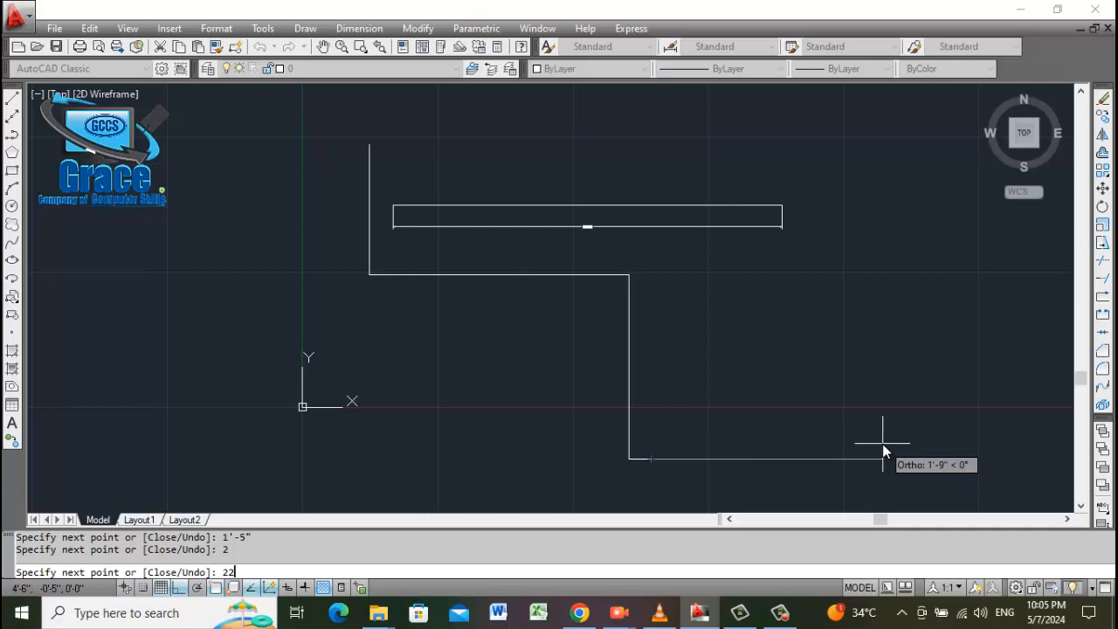
pyautogui.press('Return')
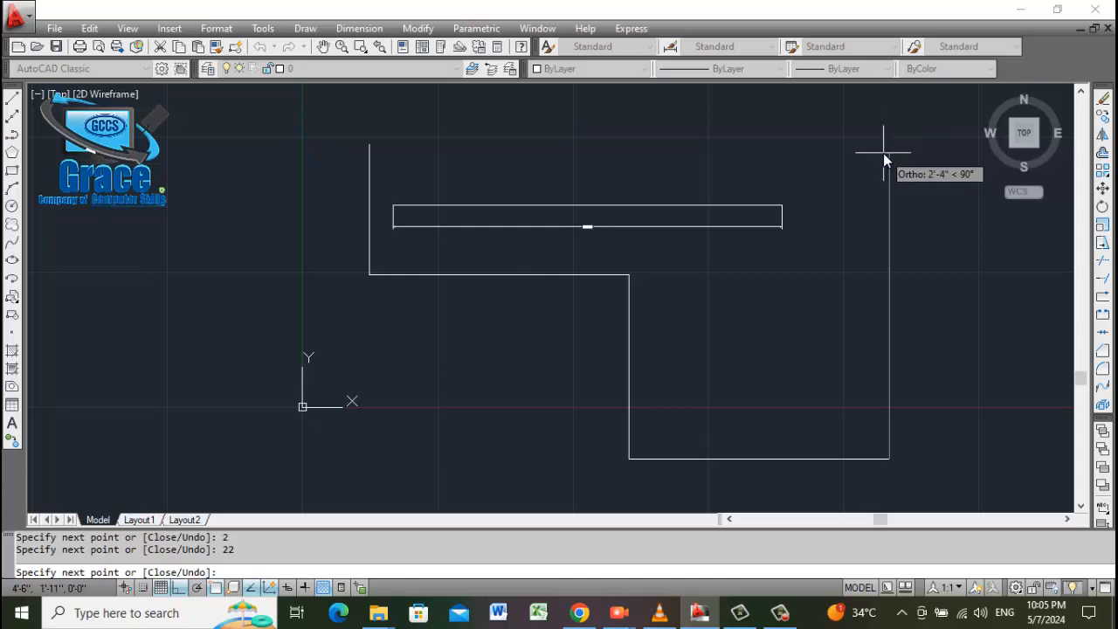
# Continue the chain 3' straight up and left to align with its start point, then close the outline at that point.
pyautogui.write("3'")
pyautogui.press('Return')
pyautogui.scroll(-3, 528, 131)
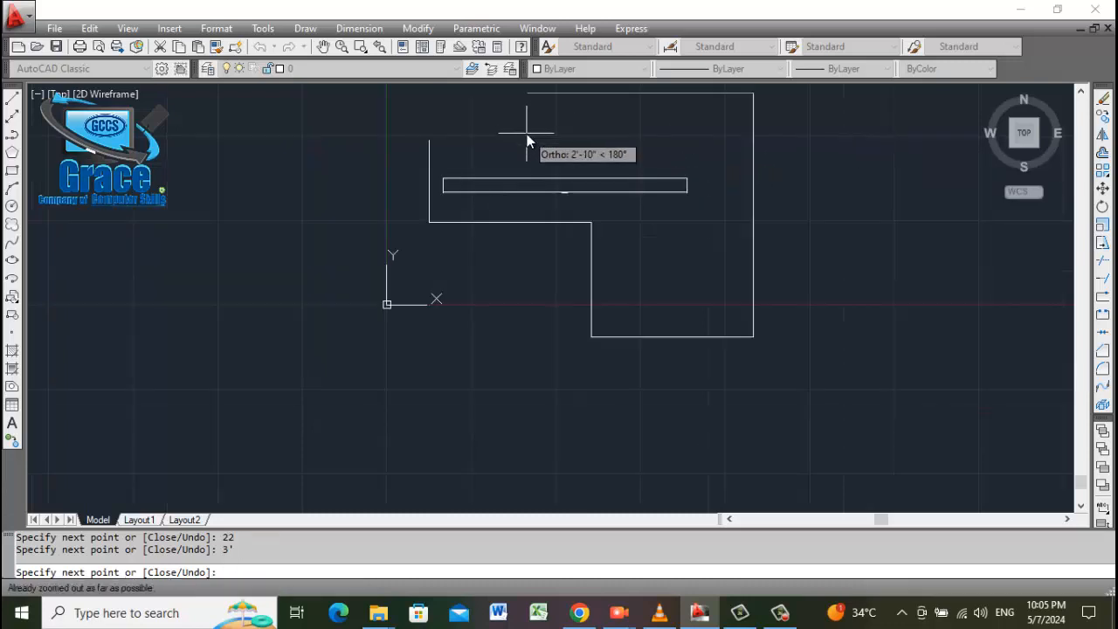
pyautogui.click(429, 91)
pyautogui.click(429, 136)
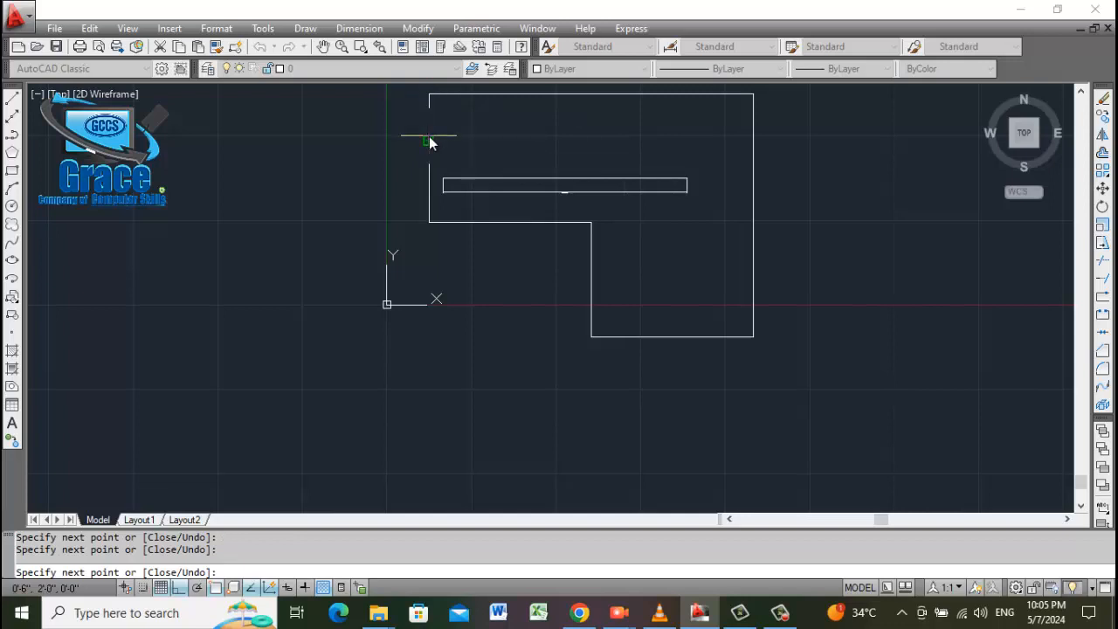
pyautogui.press('Return')
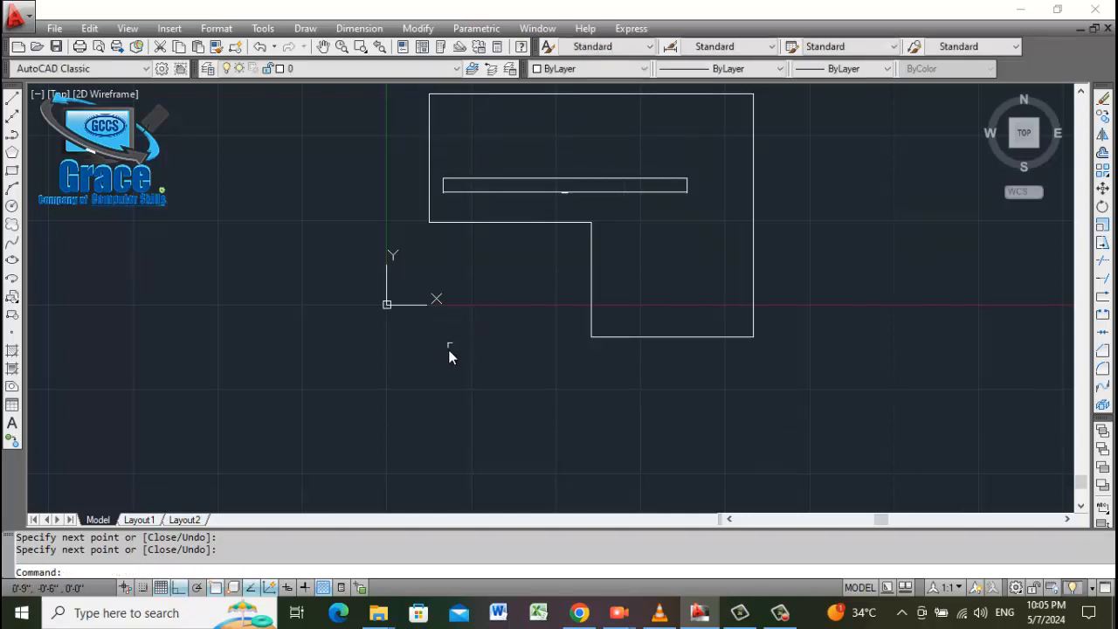
pyautogui.scroll(2, 835, 140)
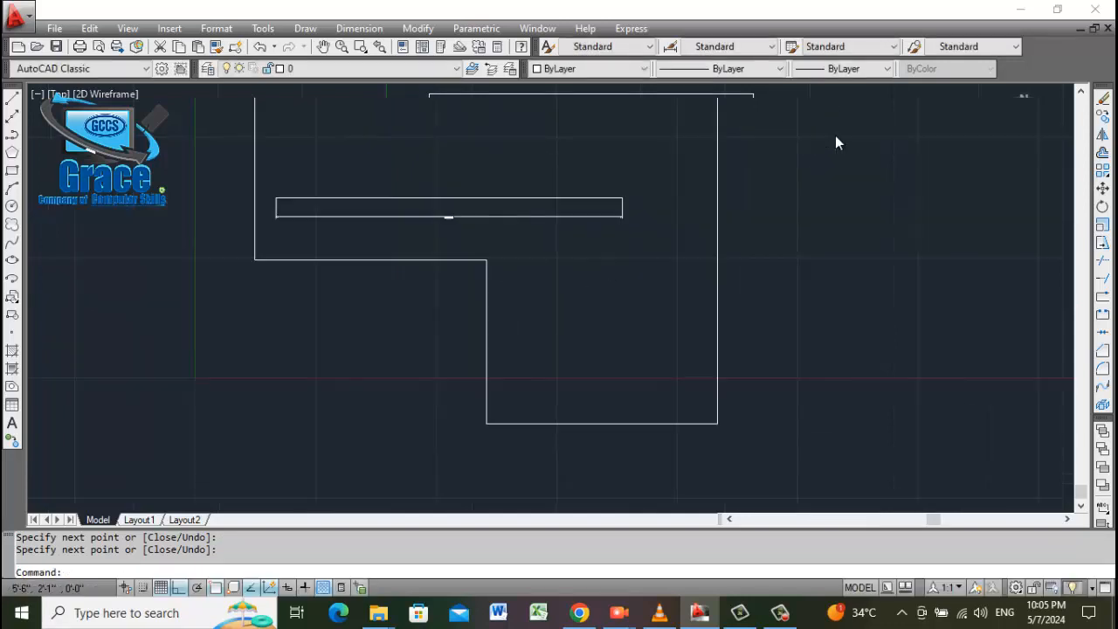
pyautogui.scroll(1, 803, 201)
pyautogui.scroll(-3, 706, 316)
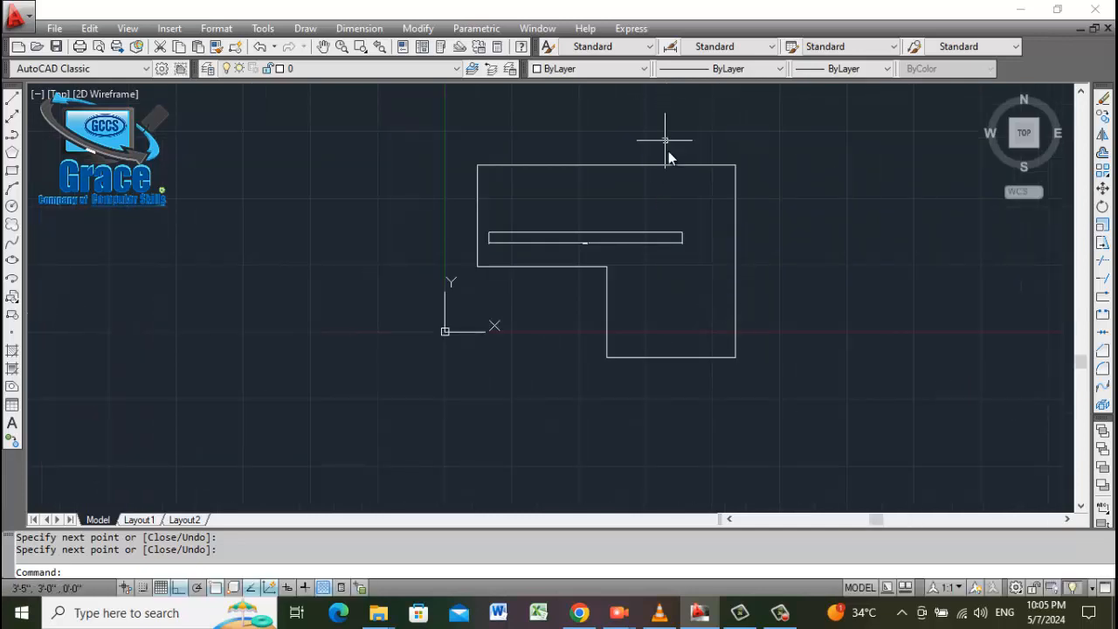
pyautogui.scroll(2, 681, 170)
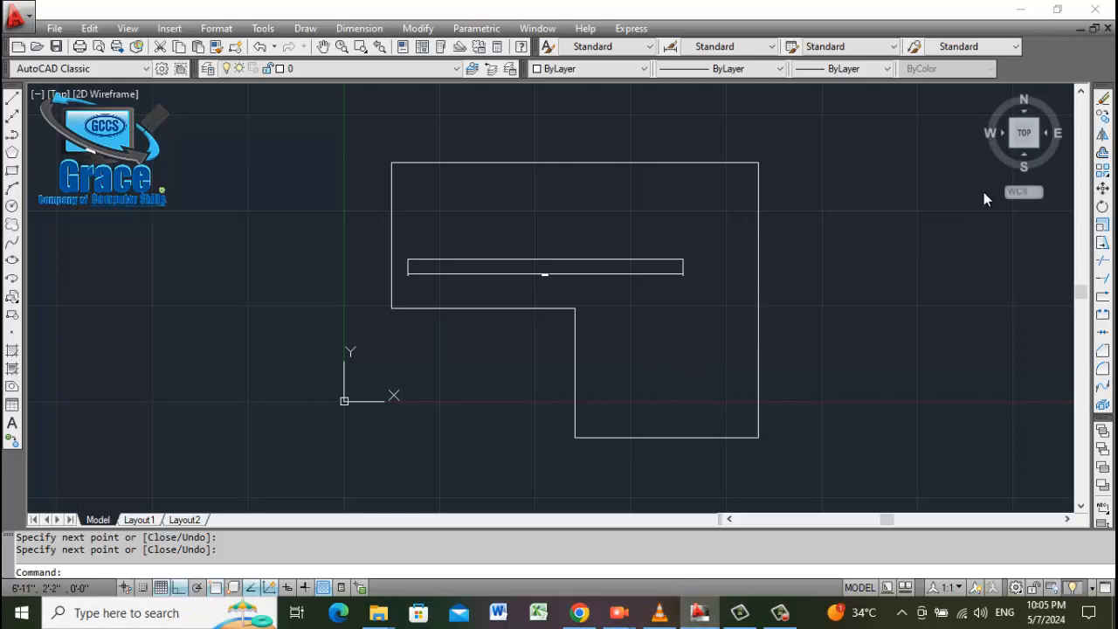
pyautogui.scroll(-2, 947, 224)
pyautogui.scroll(2, 105, 288)
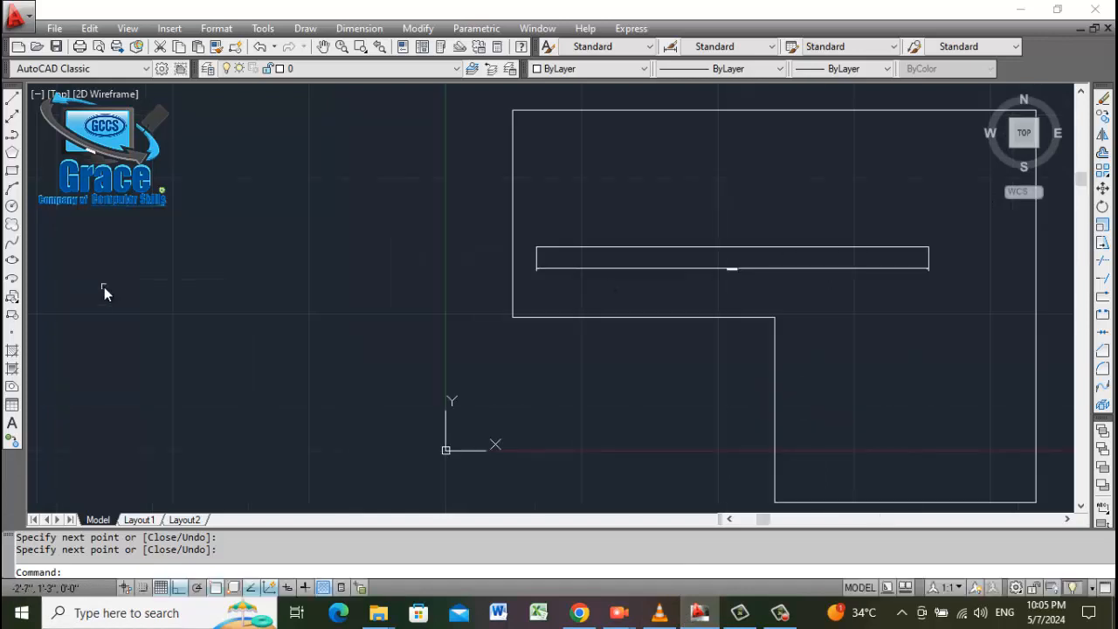
# Create a wide multiline text box in the empty area left of the Y axis, beside the closed outline.
pyautogui.scroll(2, 104, 286)
pyautogui.scroll(-2, 975, 241)
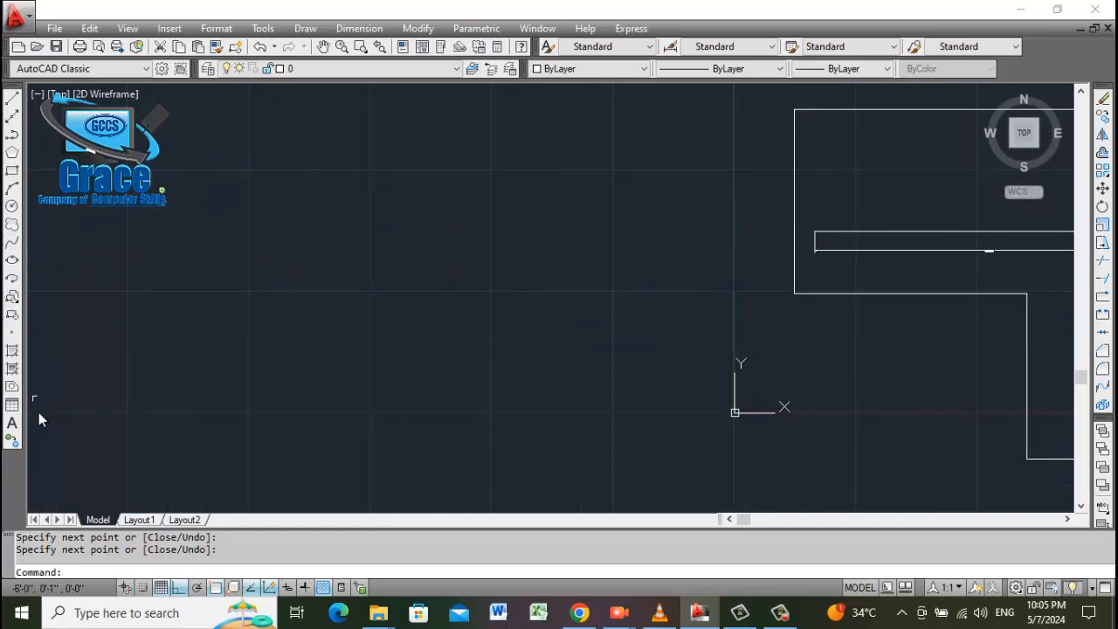
pyautogui.click(12, 423)
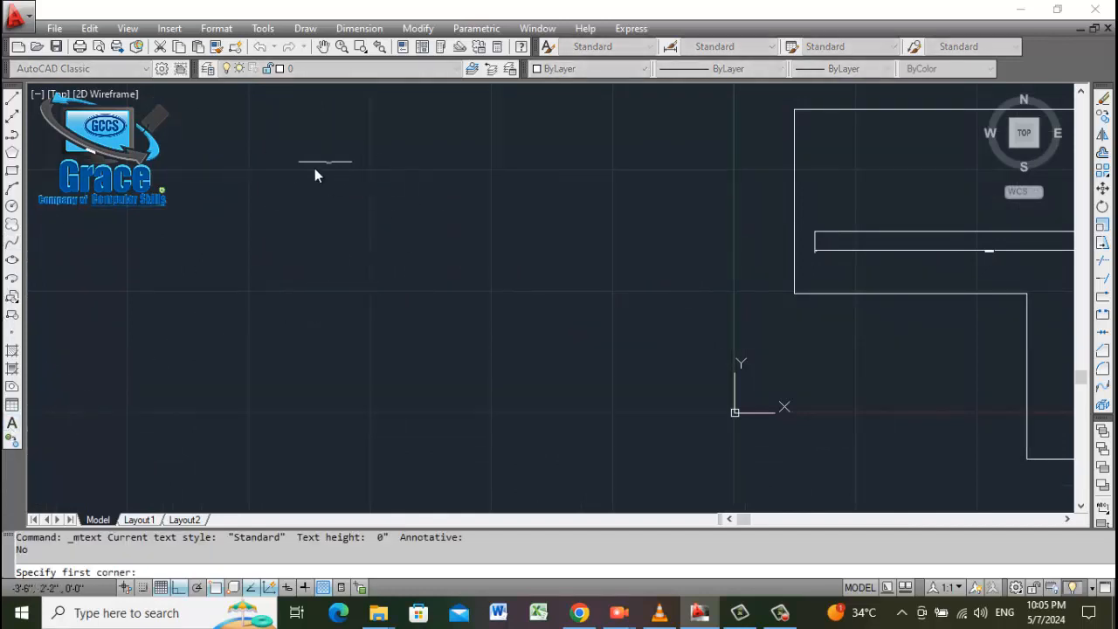
pyautogui.click(313, 169)
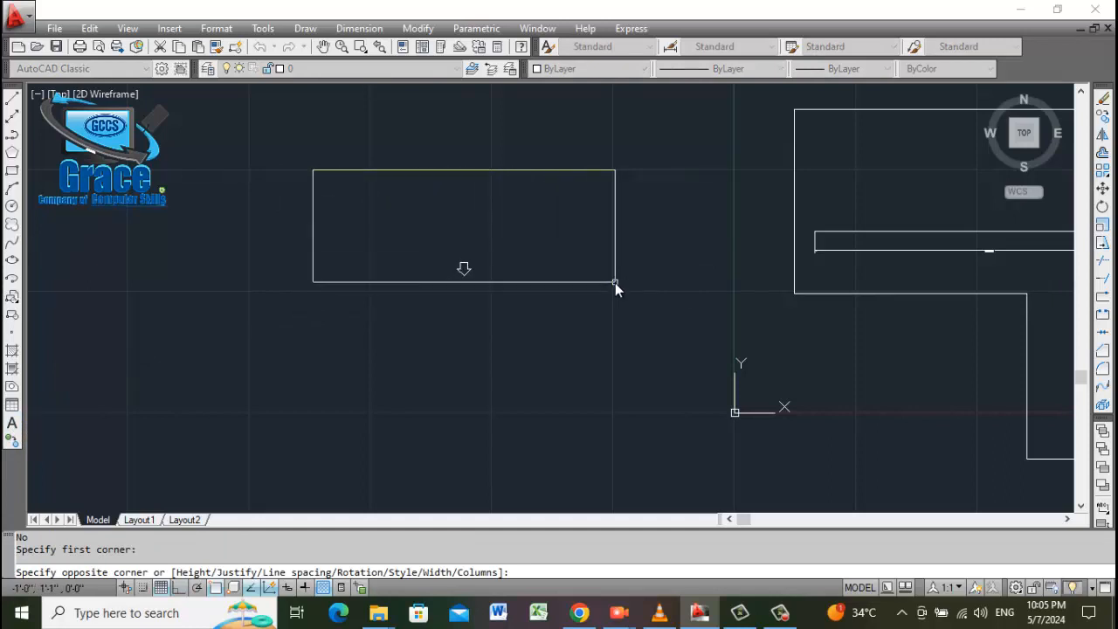
pyautogui.click(685, 285)
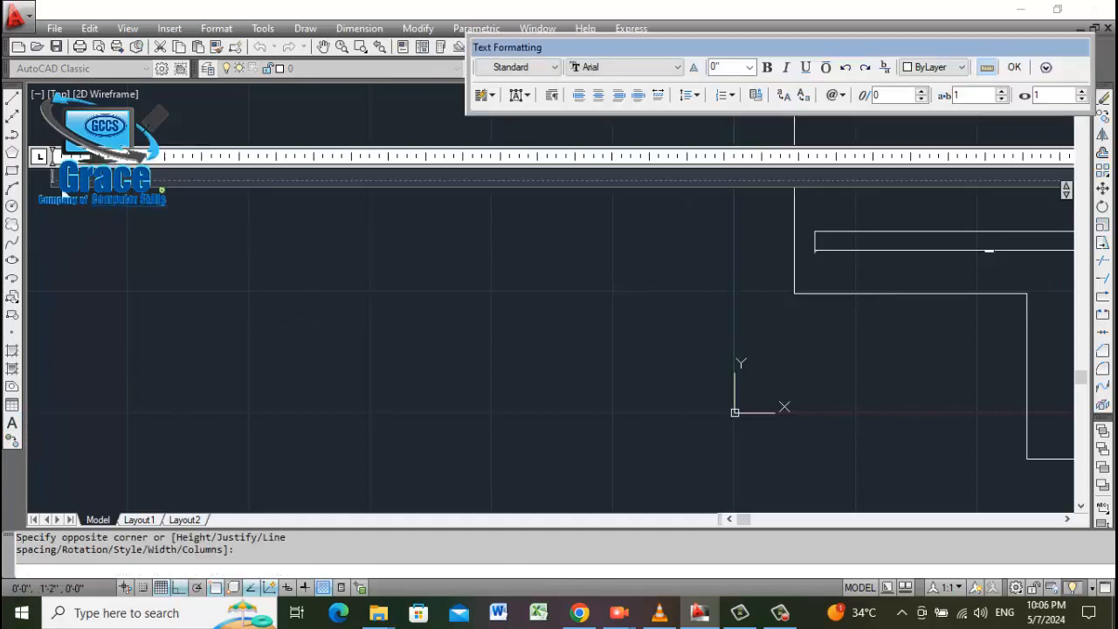
pyautogui.scroll(-6, 528, 188)
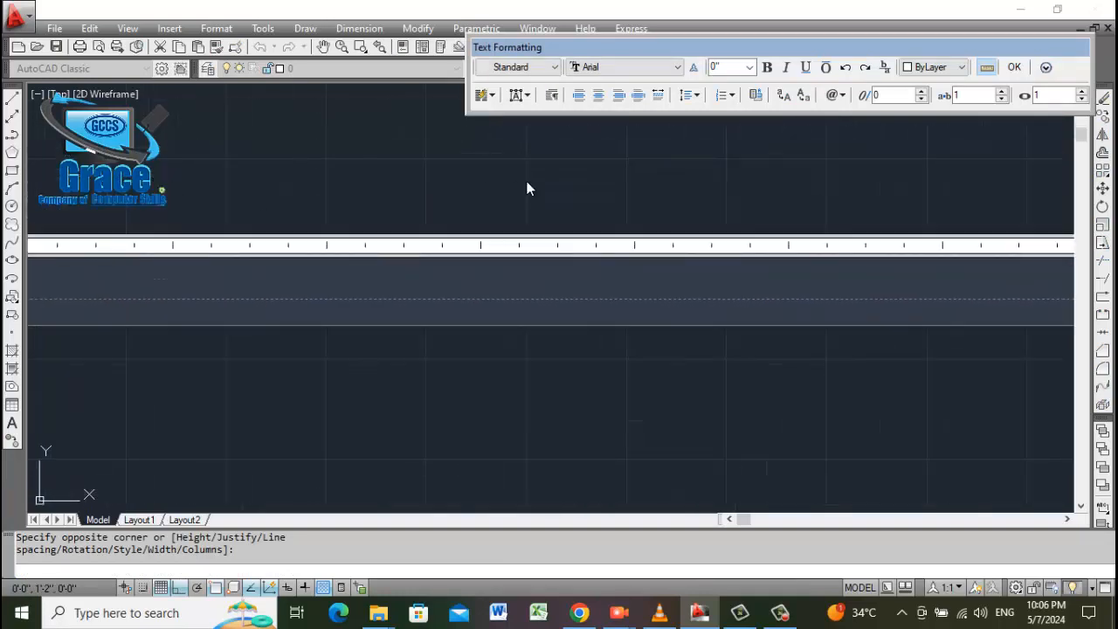
pyautogui.scroll(4, 419, 231)
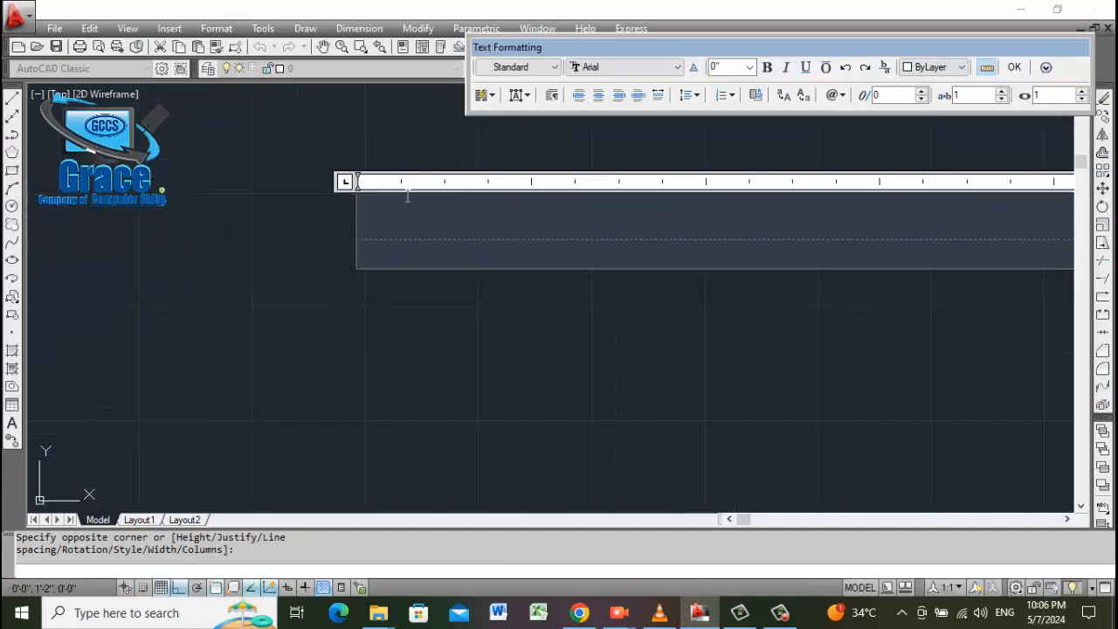
pyautogui.scroll(-1, 905, 218)
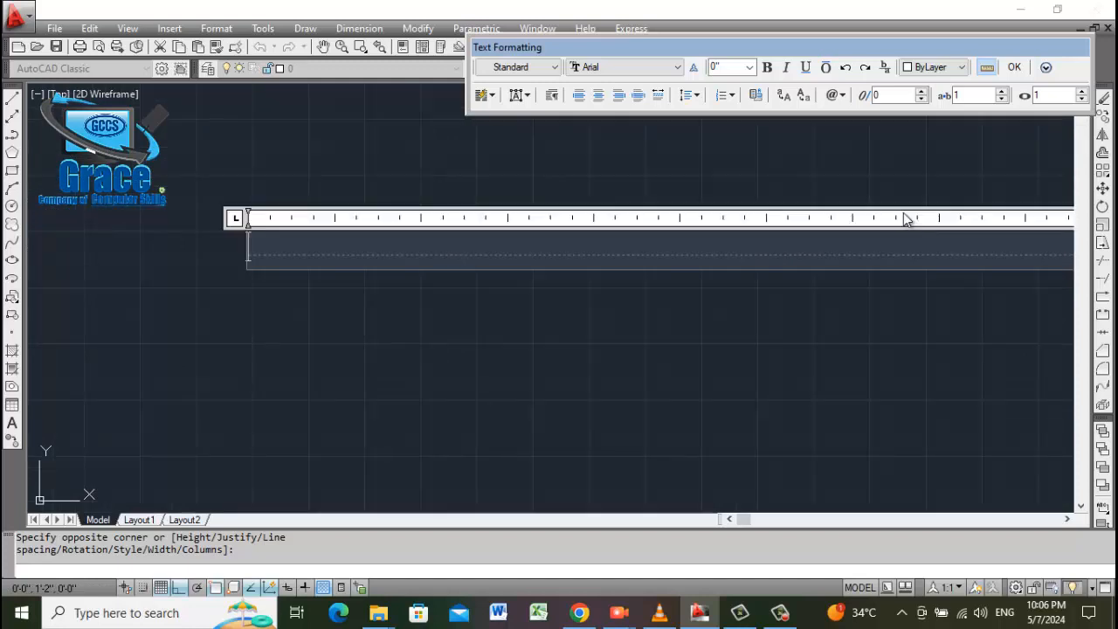
# Write "1. UN Enter > Setting the drawing Units" as the note's first line and begin a new line below.
pyautogui.write('1. ')
pyautogui.write('Se')
pyautogui.press('BackSpace')
pyautogui.press('BackSpace')
pyautogui.write('UN Enter ')
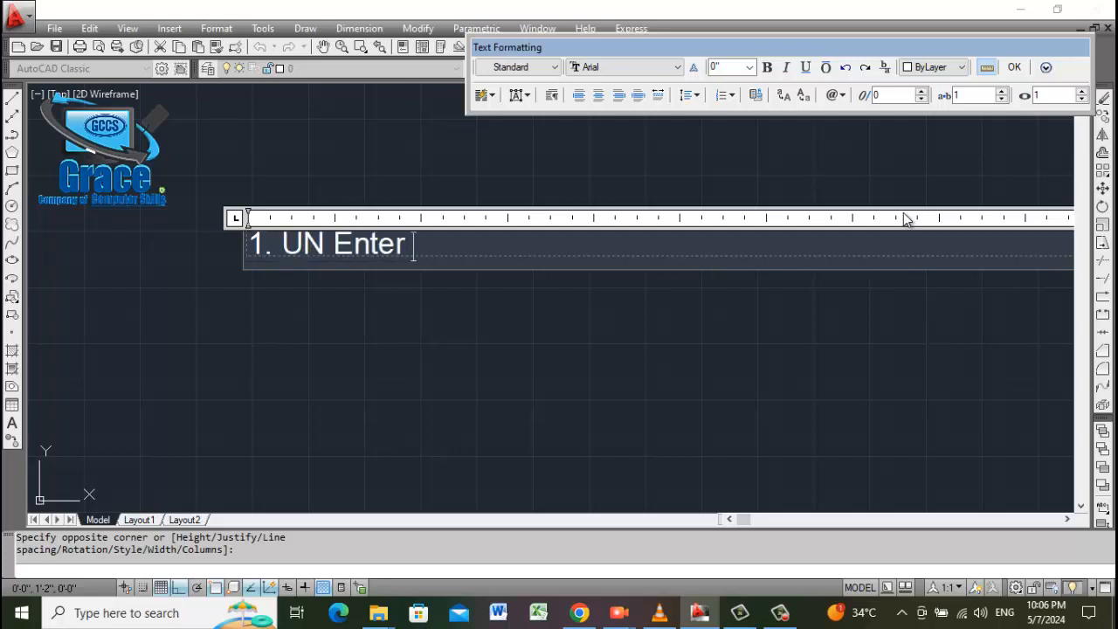
pyautogui.write('> Set')
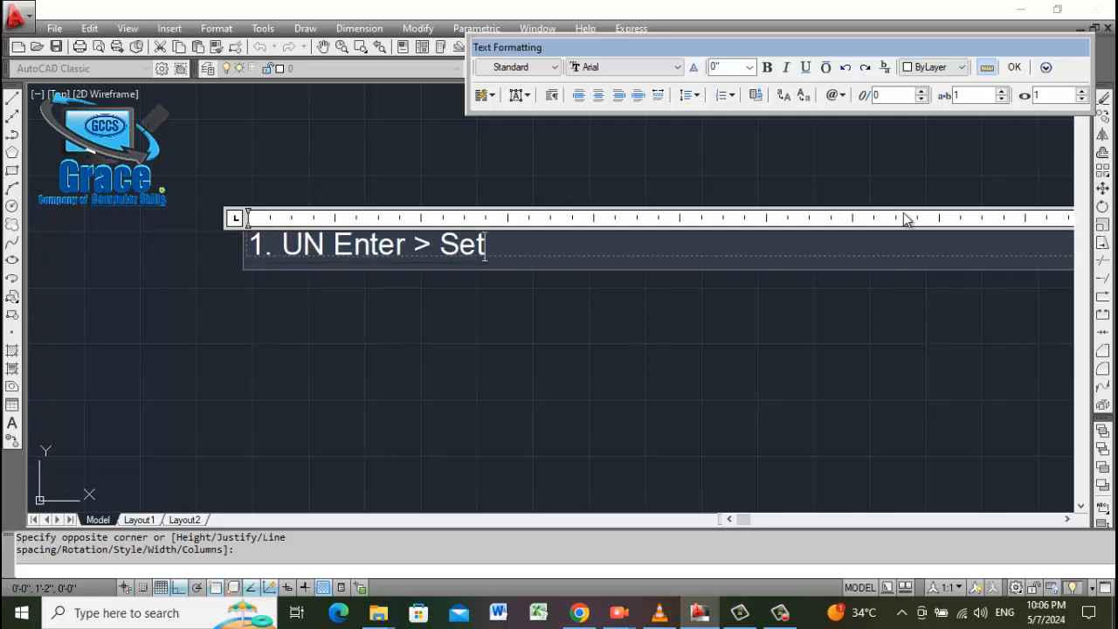
pyautogui.write('ting the draw')
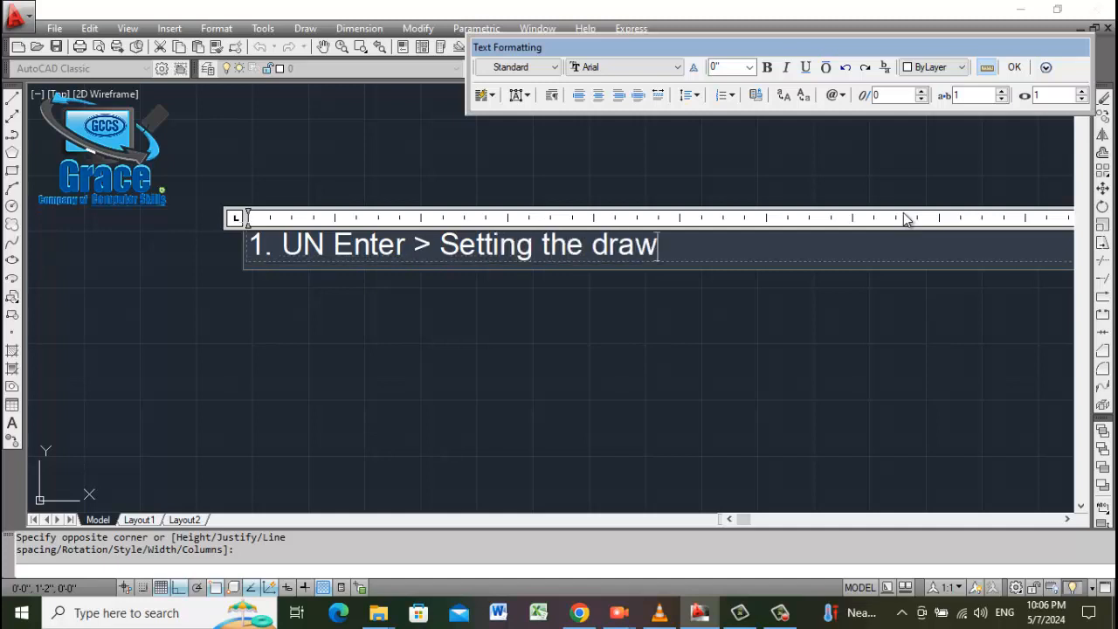
pyautogui.write('ing Units')
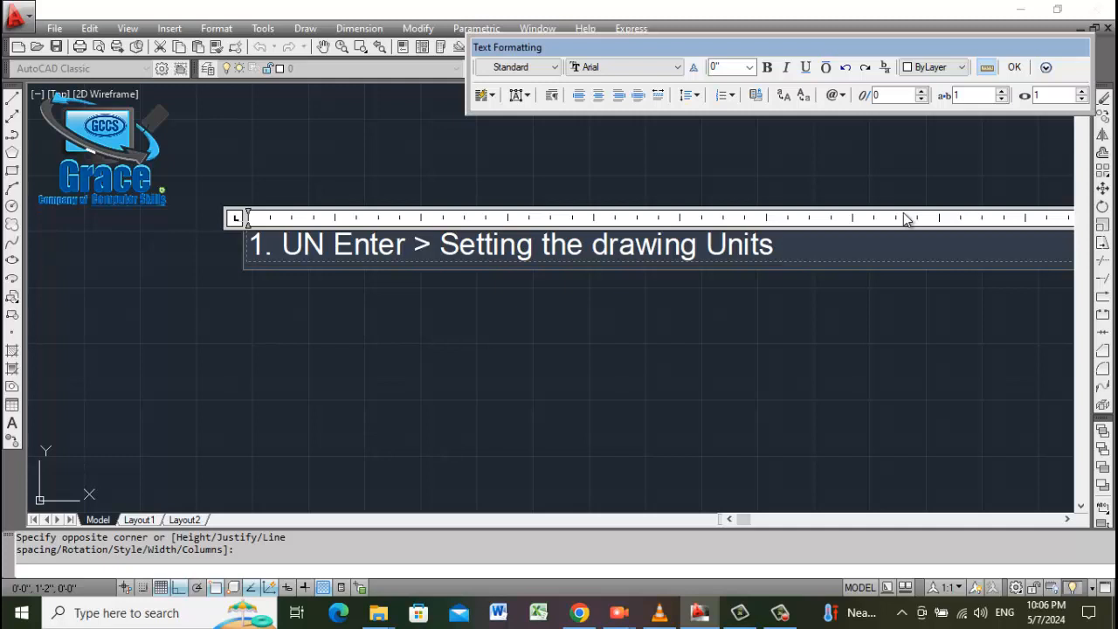
pyautogui.press('Return')
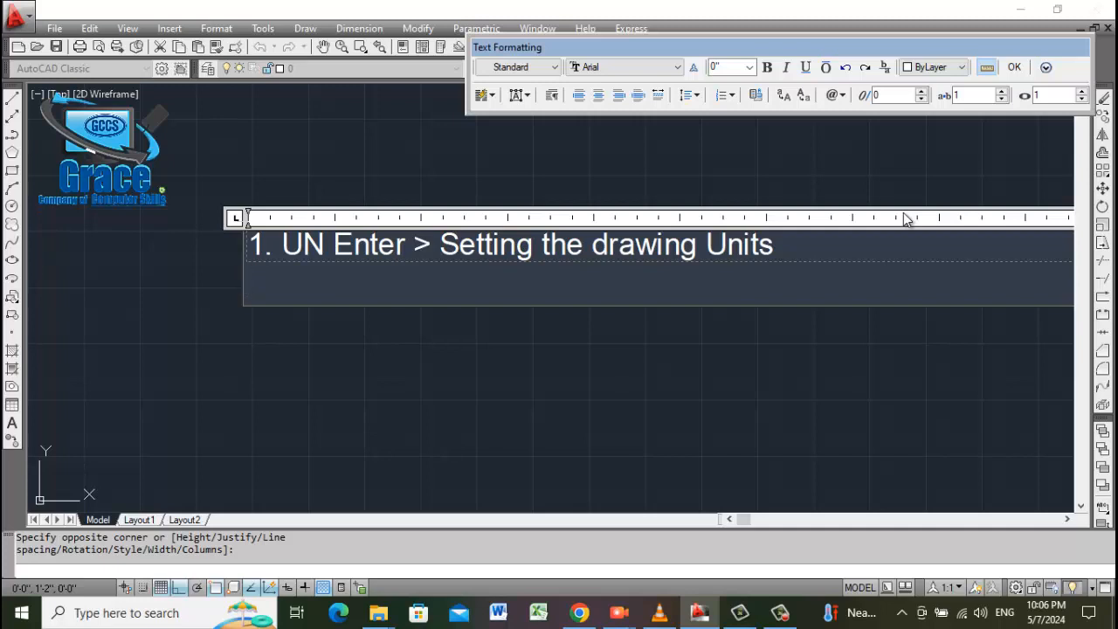
# Write "Length Type Change to Architectural" as the note's second line.
pyautogui.write('Length Type ')
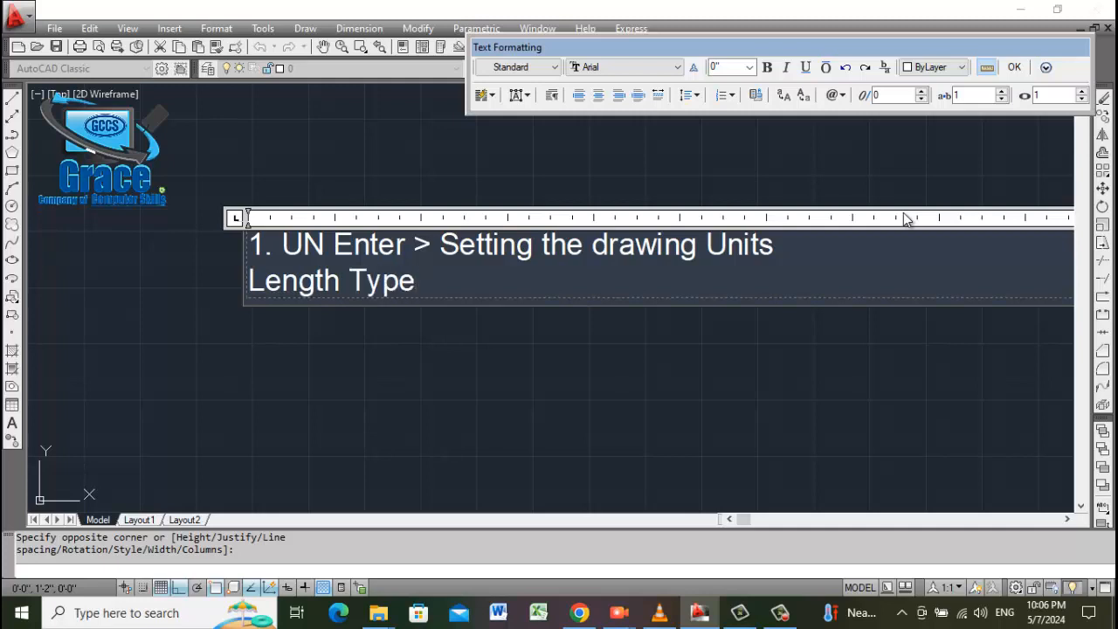
pyautogui.write('Change to Ar')
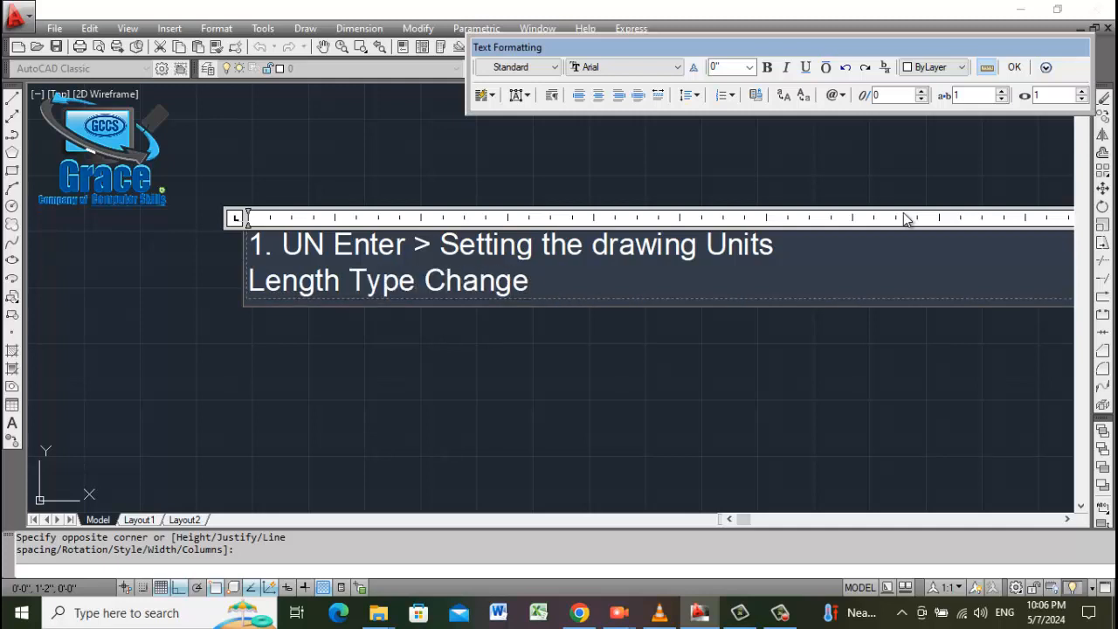
pyautogui.write('t')
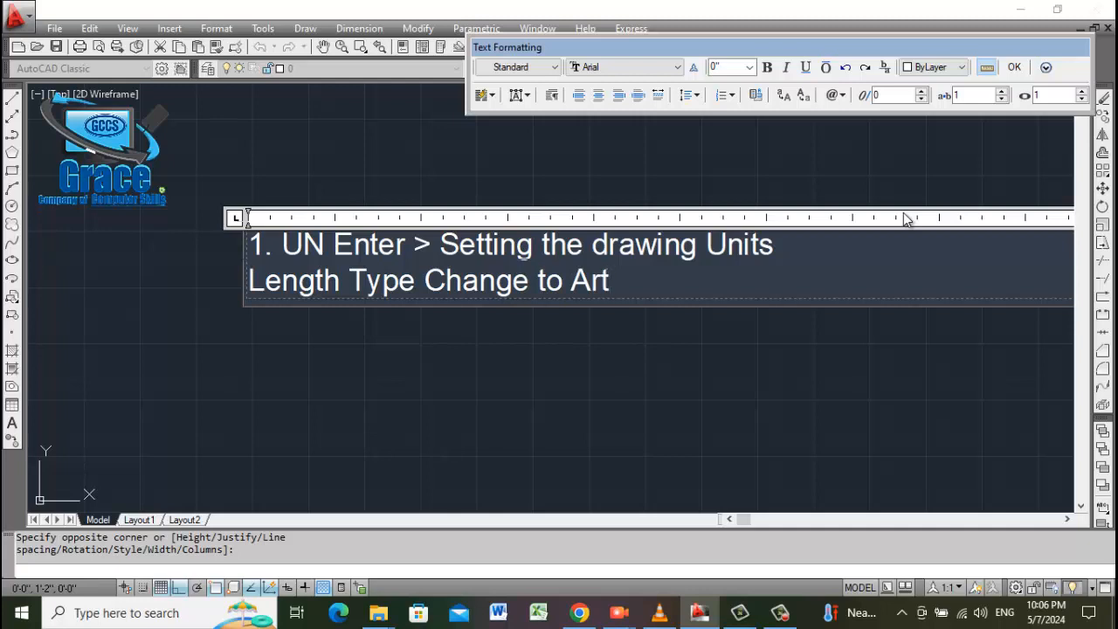
pyautogui.write('c')
pyautogui.press('BackSpace')
pyautogui.press('BackSpace')
pyautogui.write('chitect')
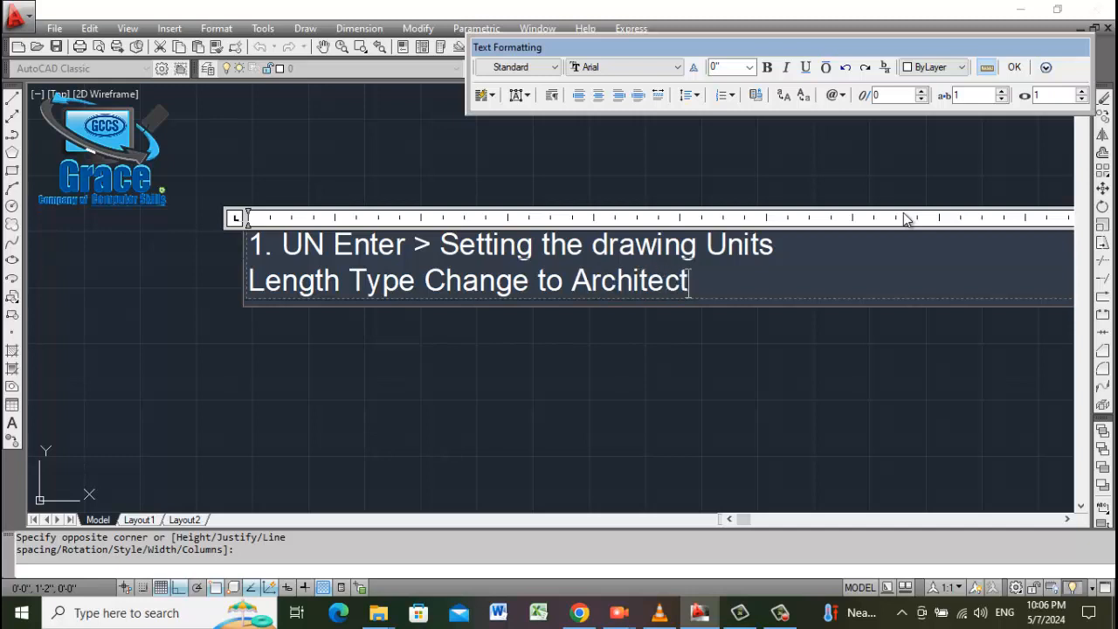
pyautogui.write('ural')
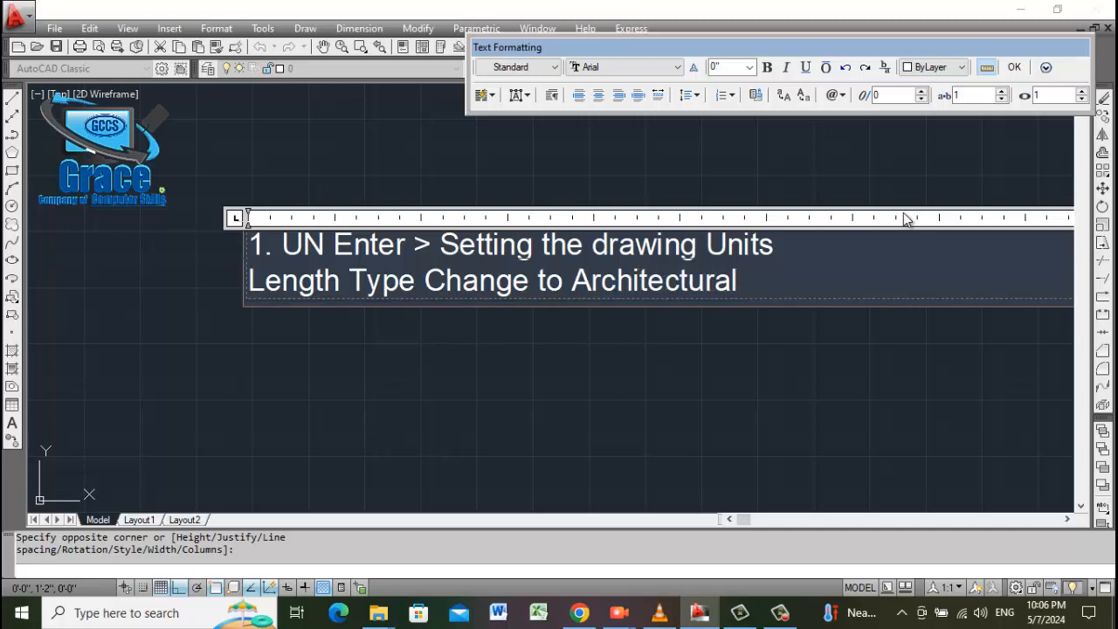
# Insert a ">" marker in front of "Length Type" at the start of the note's second line.
pyautogui.press('BackSpace')
pyautogui.press('Left')
pyautogui.press('Left')
pyautogui.press('Left')
pyautogui.press('Left')
pyautogui.press('Left')
pyautogui.press('Left')
pyautogui.press('Left')
pyautogui.press('Left')
pyautogui.press('Left')
pyautogui.press('Left')
pyautogui.press('Left')
pyautogui.press('Left')
pyautogui.press('Left')
pyautogui.press('Left')
pyautogui.press('Left')
pyautogui.press('Left')
pyautogui.press('Left')
pyautogui.press('Left')
pyautogui.press('Left')
pyautogui.press('Left')
pyautogui.press('Left')
pyautogui.press('Left')
pyautogui.press('Left')
pyautogui.press('Left')
pyautogui.press('Left')
pyautogui.press('Left')
pyautogui.press('Left')
pyautogui.write('>')
pyautogui.press('Right')
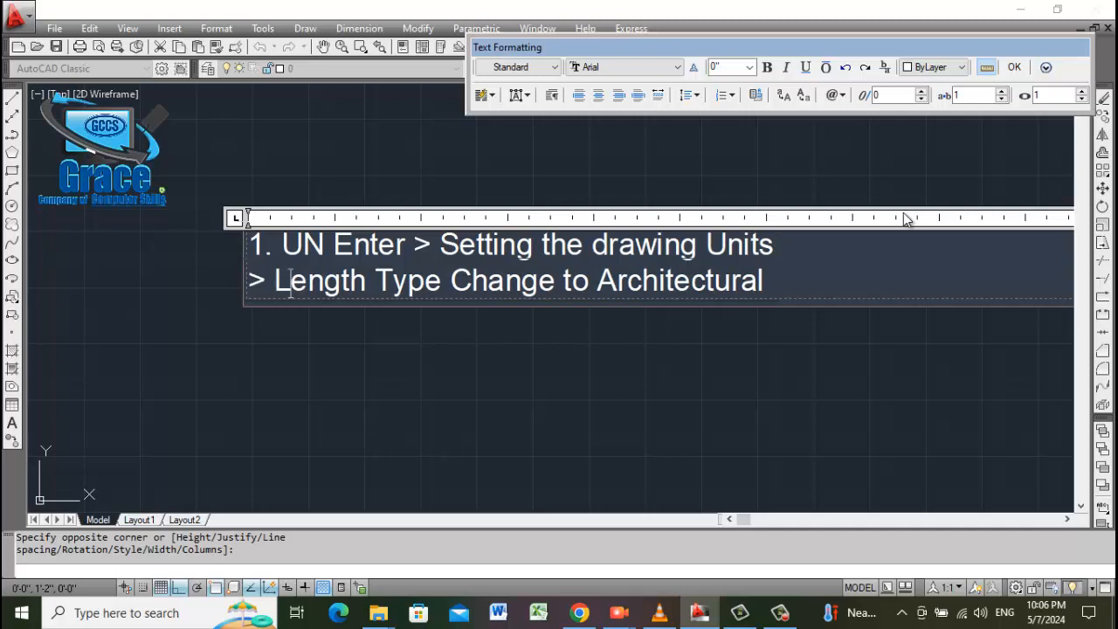
# Append "(for civil/ Consturction work" to the end of the note's second line, after "Architectural".
pyautogui.press('Right')
pyautogui.press('Right')
pyautogui.press('Right')
pyautogui.press('Right')
pyautogui.press('Right')
pyautogui.press('Right')
pyautogui.press('Right')
pyautogui.press('Right')
pyautogui.press('Right')
pyautogui.press('Right')
pyautogui.press('Right')
pyautogui.press('Right')
pyautogui.press('Right')
pyautogui.press('Right')
pyautogui.press('Right')
pyautogui.press('Right')
pyautogui.press('Right')
pyautogui.press('Right')
pyautogui.press('Right')
pyautogui.press('Right')
pyautogui.write('(for c')
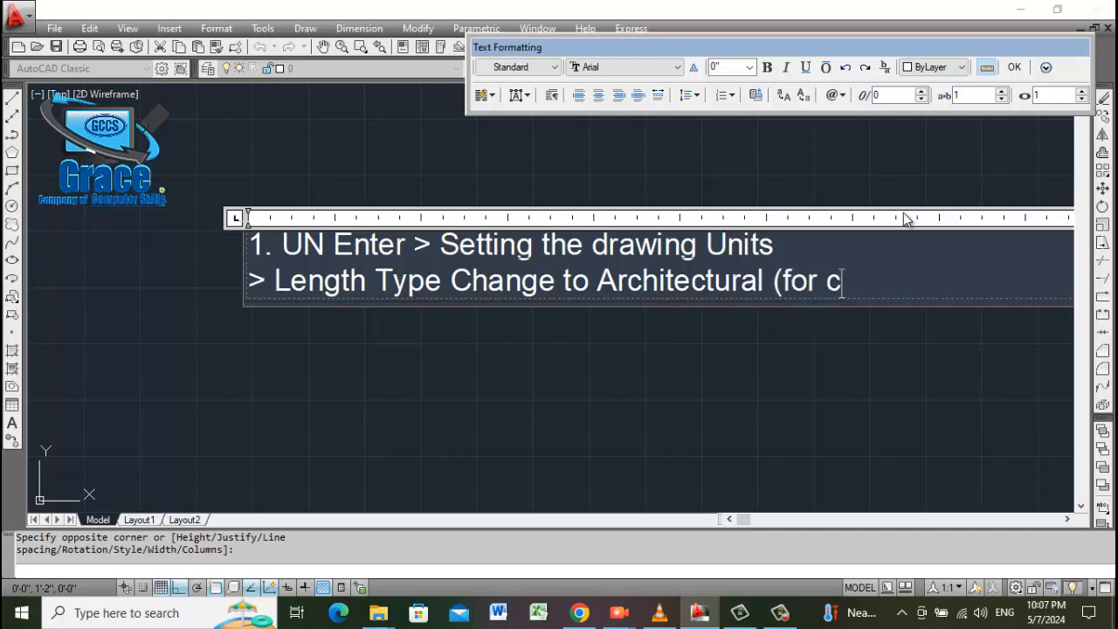
pyautogui.write('ivil')
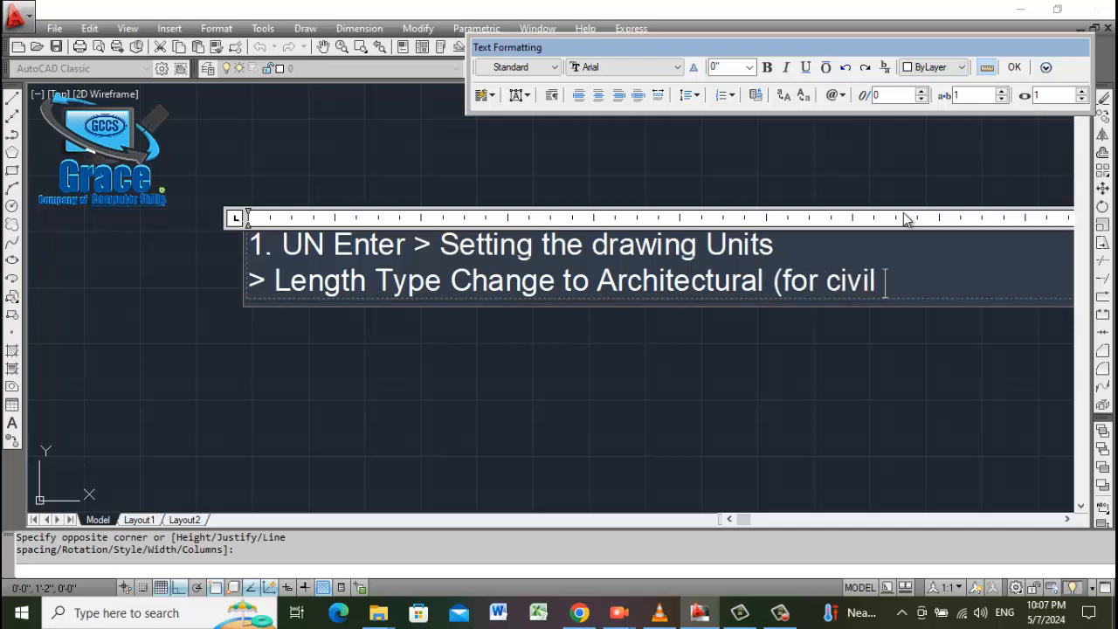
pyautogui.write(' Work')
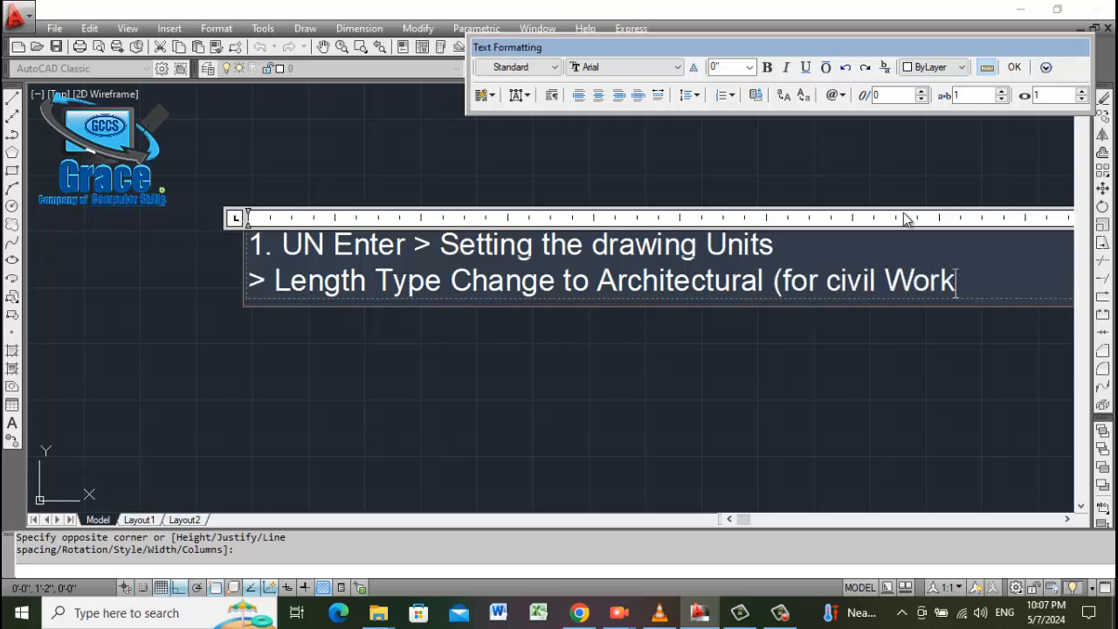
pyautogui.press('BackSpace')
pyautogui.press('BackSpace')
pyautogui.press('BackSpace')
pyautogui.press('BackSpace')
pyautogui.press('BackSpace')
pyautogui.write('/')
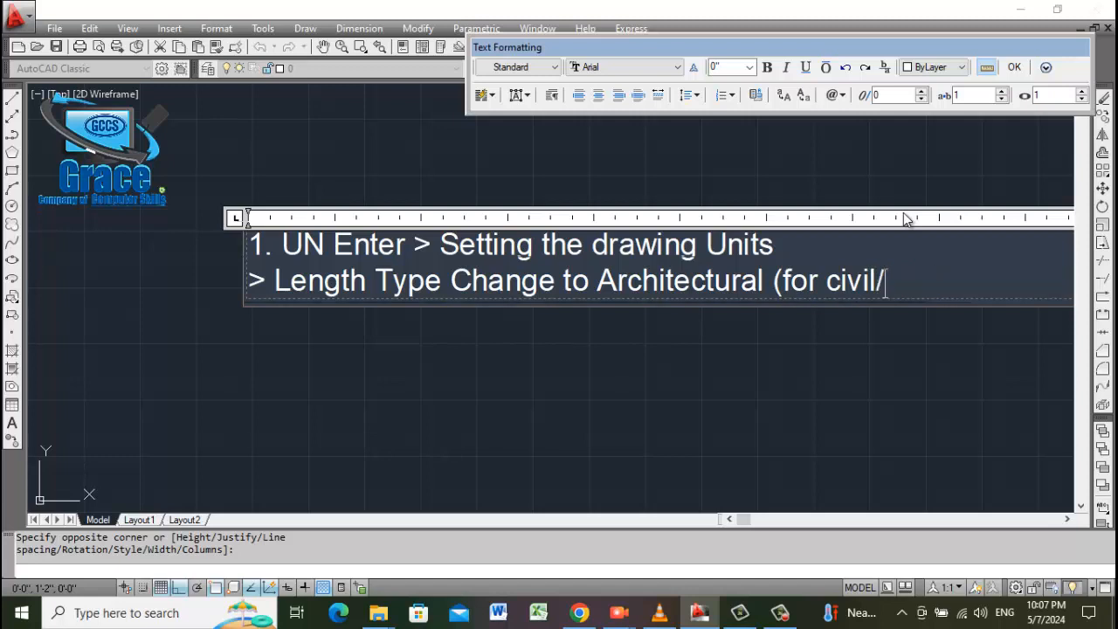
pyautogui.write(' C')
pyautogui.write('onst')
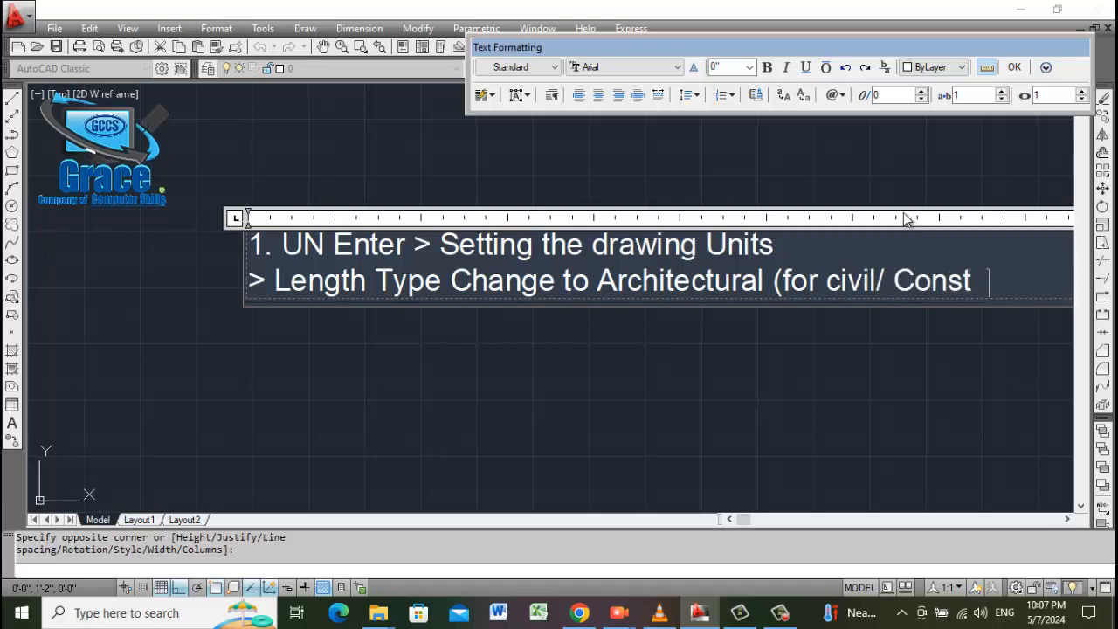
pyautogui.write('urction work')
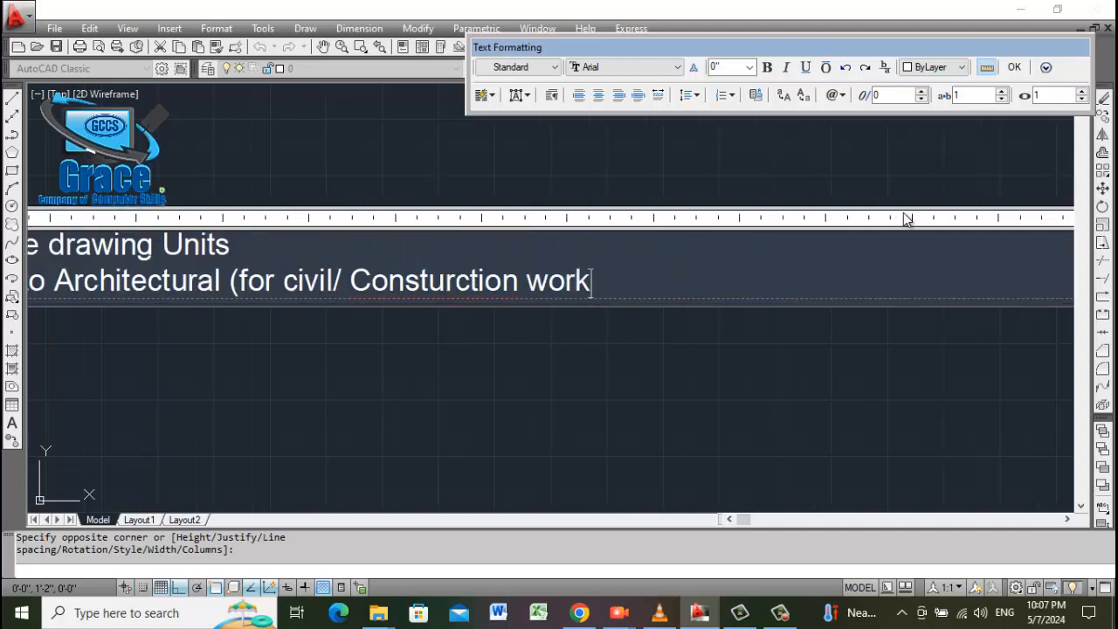
# Correct the misspelled word in the second line to "Construction" and close the parenthesis after "work".
pyautogui.press('Left')
pyautogui.press('Left')
pyautogui.press('Left')
pyautogui.press('Left')
pyautogui.press('Left')
pyautogui.press('Left')
pyautogui.press('Left')
pyautogui.press('Left')
pyautogui.press('Left')
pyautogui.press('Left')
pyautogui.press('Left')
pyautogui.press('Left')
pyautogui.rightClick(445, 286)
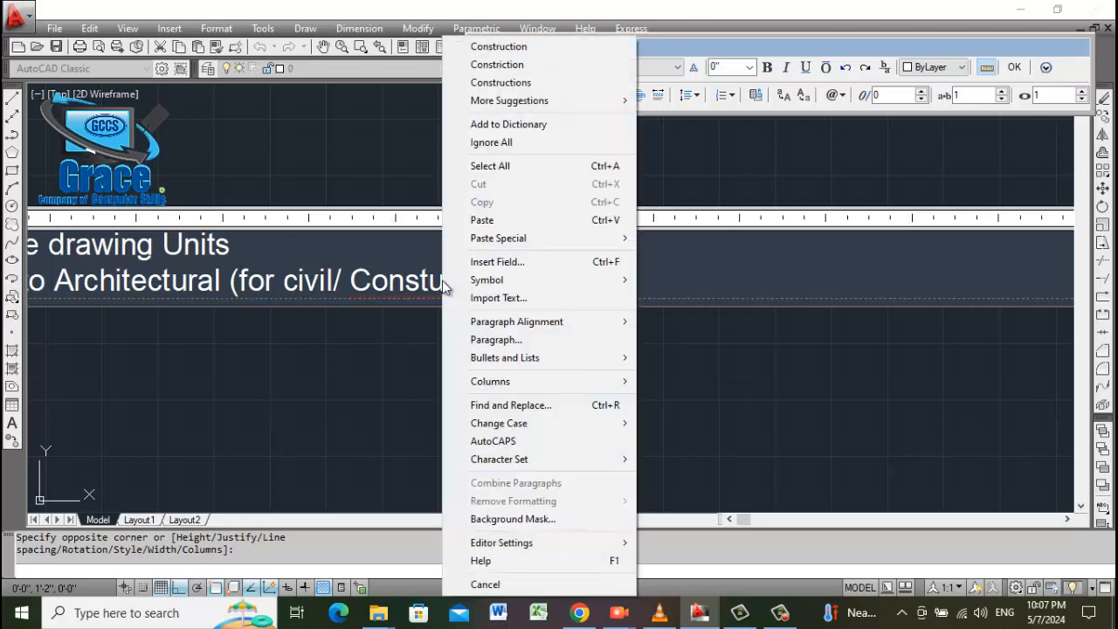
pyautogui.click(505, 46)
pyautogui.click(601, 284)
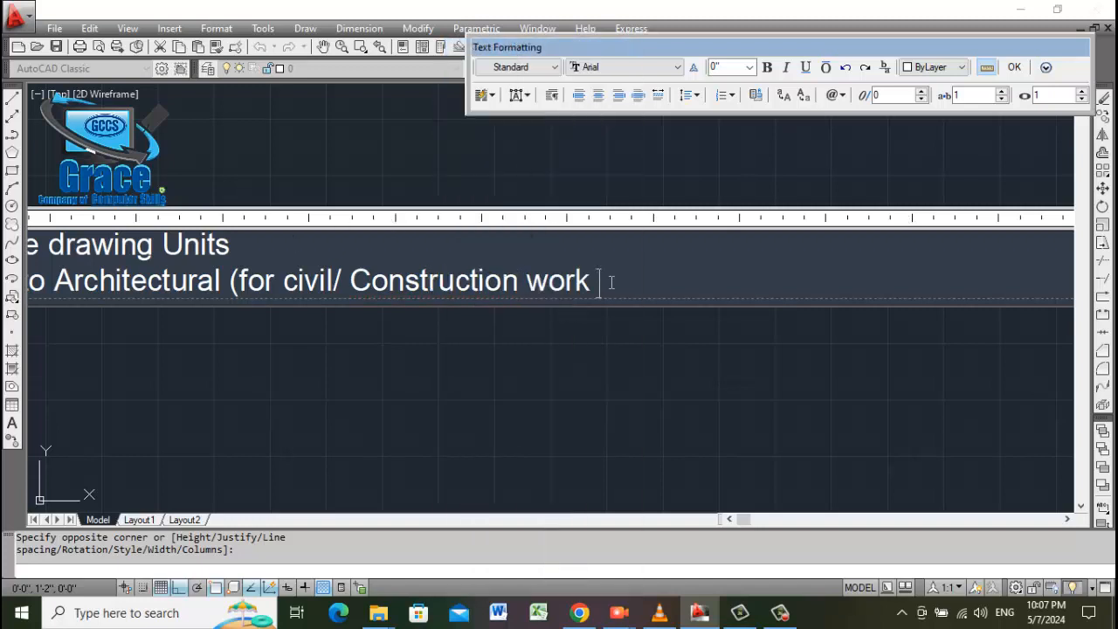
pyautogui.write(')')
# Add "> Precision > Use 0.0" Ok" as the note's third line and finish editing the text.
pyautogui.press('Return')
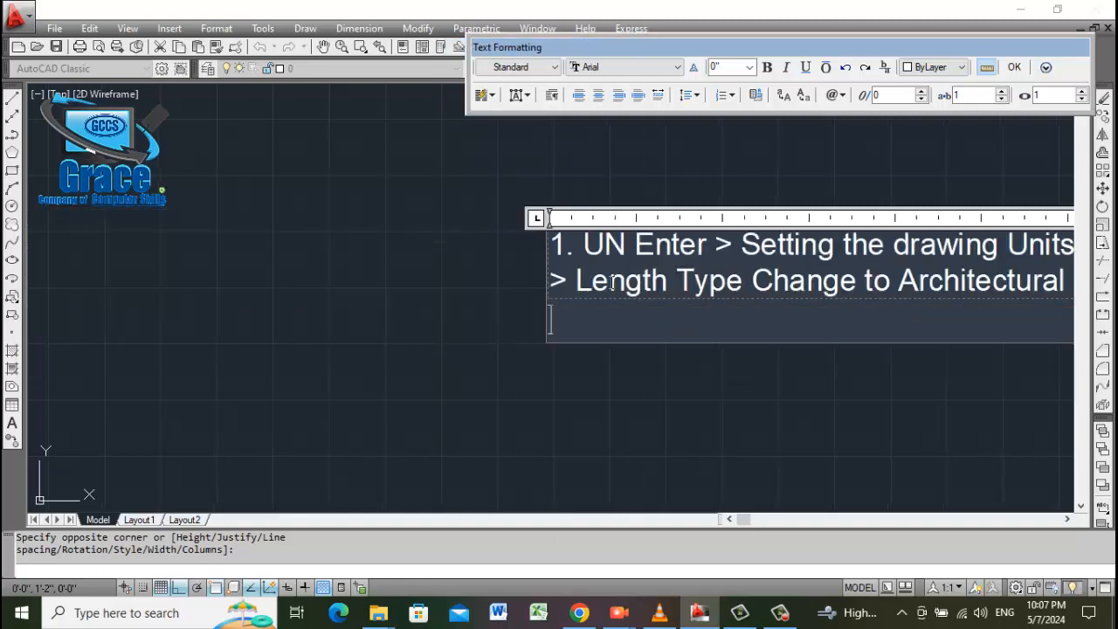
pyautogui.write('> Precision')
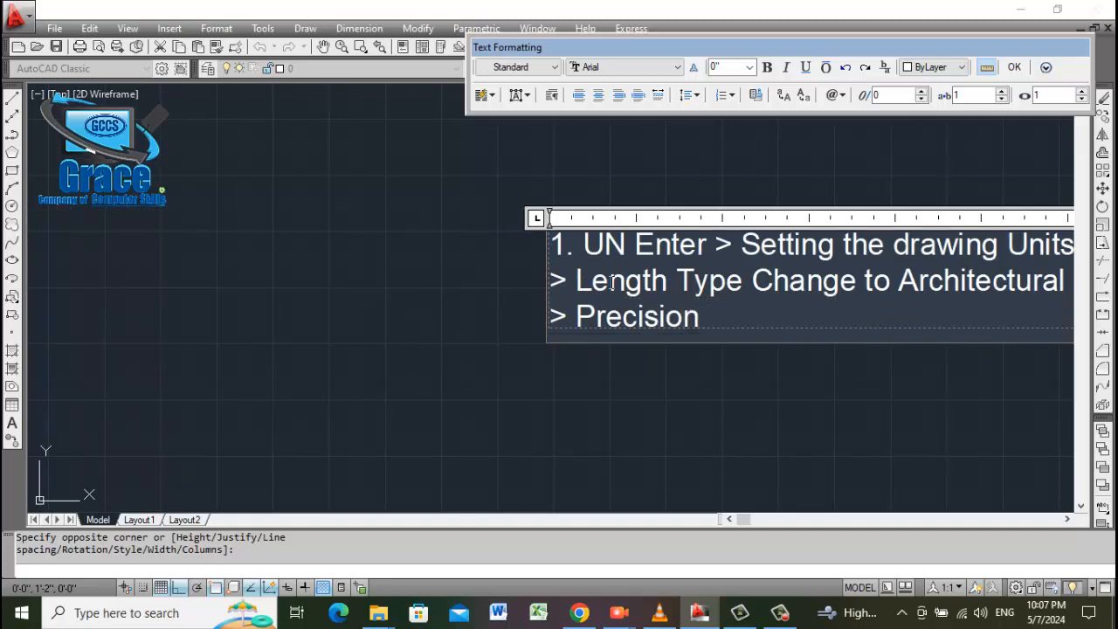
pyautogui.write(' > Use ')
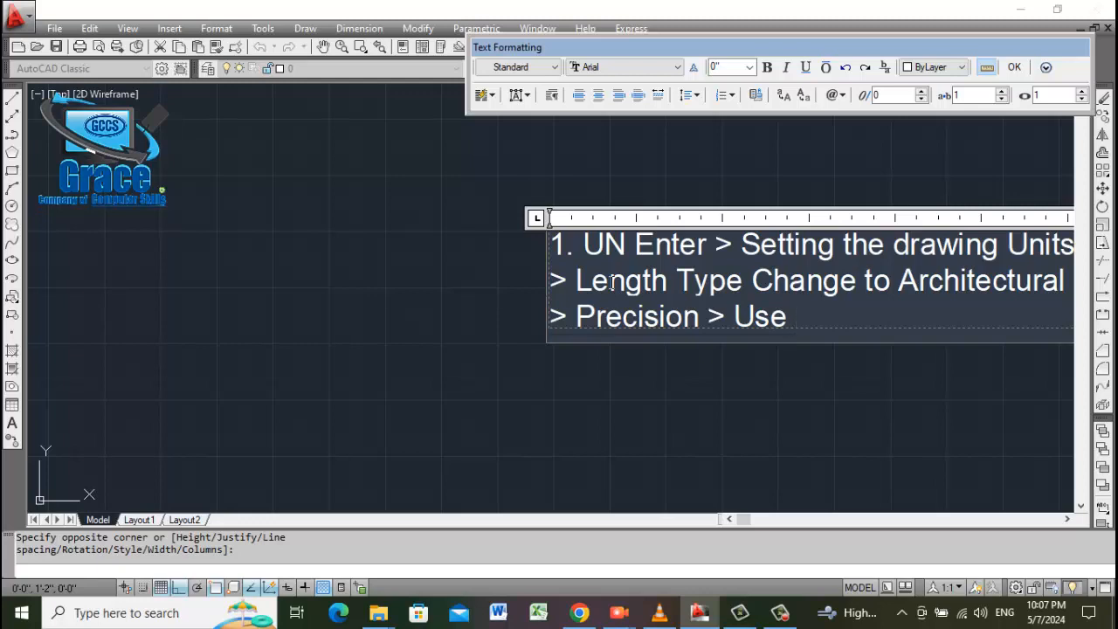
pyautogui.write('0.0"')
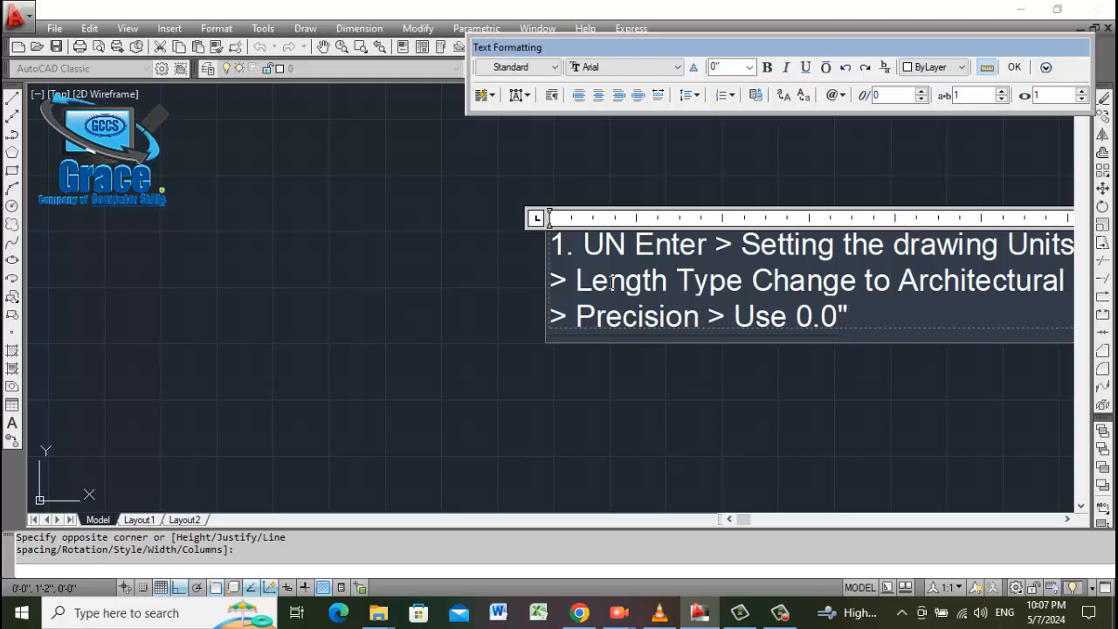
pyautogui.write('  Ok')
pyautogui.scroll(-2, 325, 287)
pyautogui.click(1008, 69)
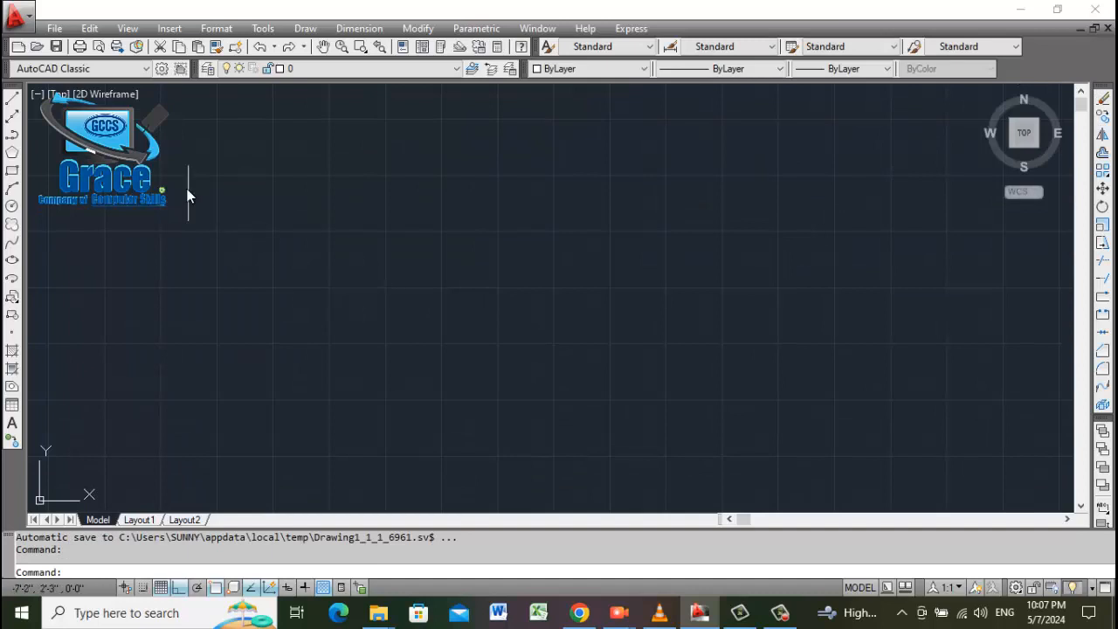
# Reopen the note for editing and add the lines "2. Zoom Command" and "> Z Enter > A Enter" below the precision line.
pyautogui.scroll(-3, 99, 261)
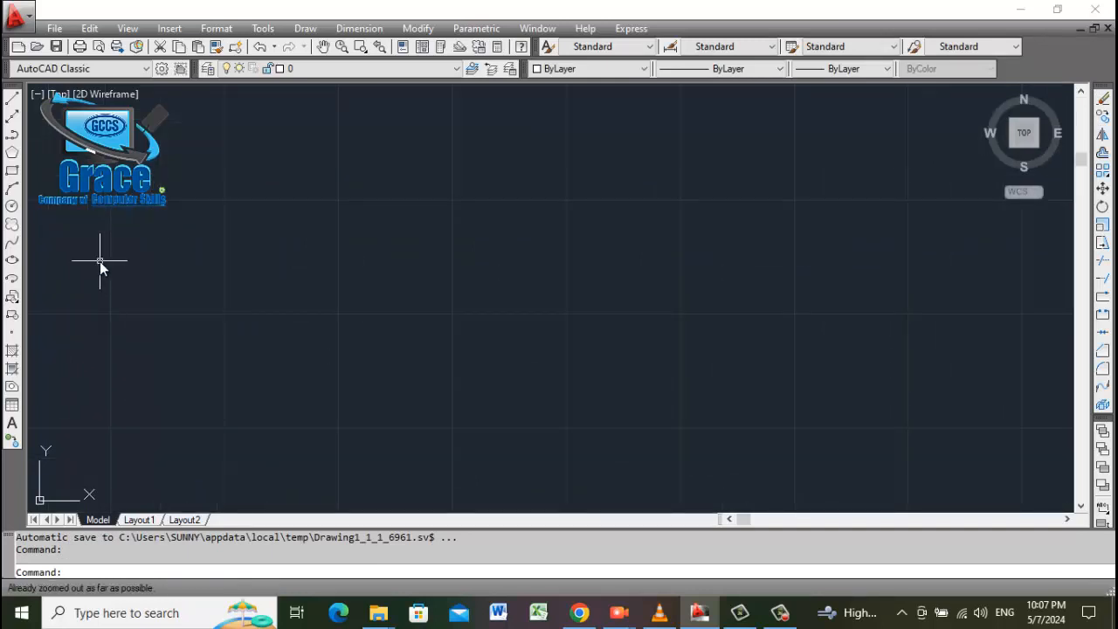
pyautogui.press('Return')
pyautogui.write('a')
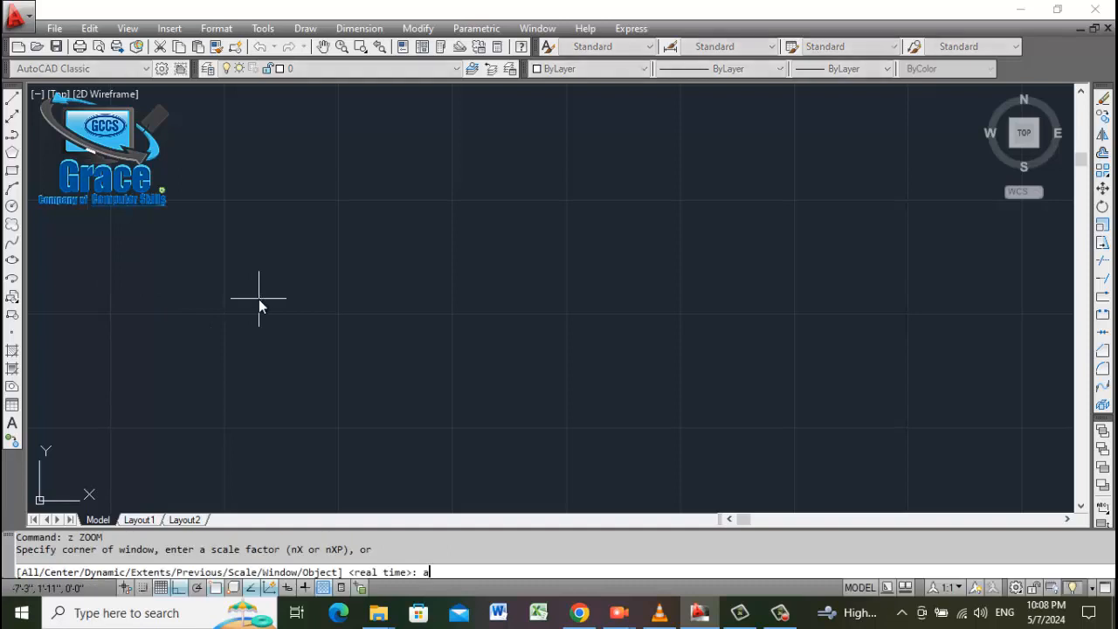
pyautogui.press('Return')
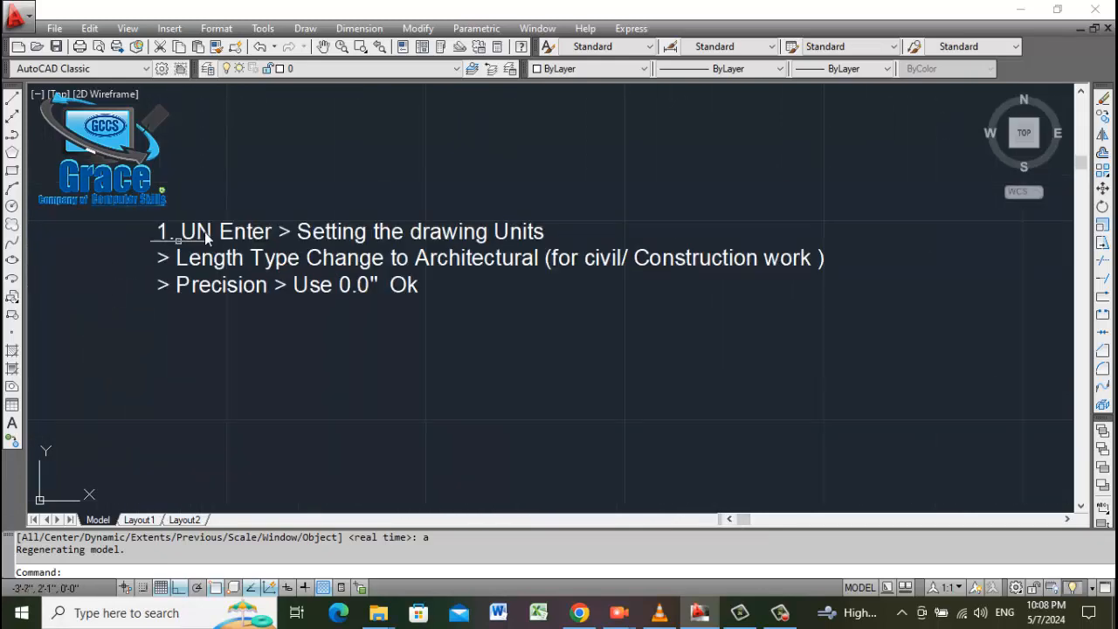
pyautogui.doubleClick(366, 288)
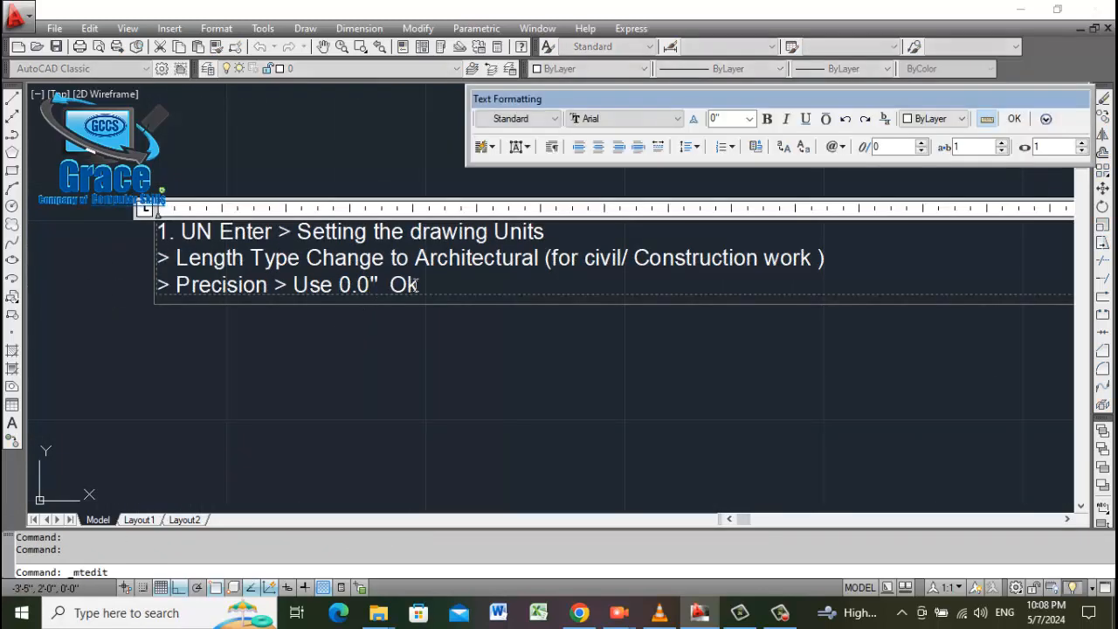
pyautogui.press('Return')
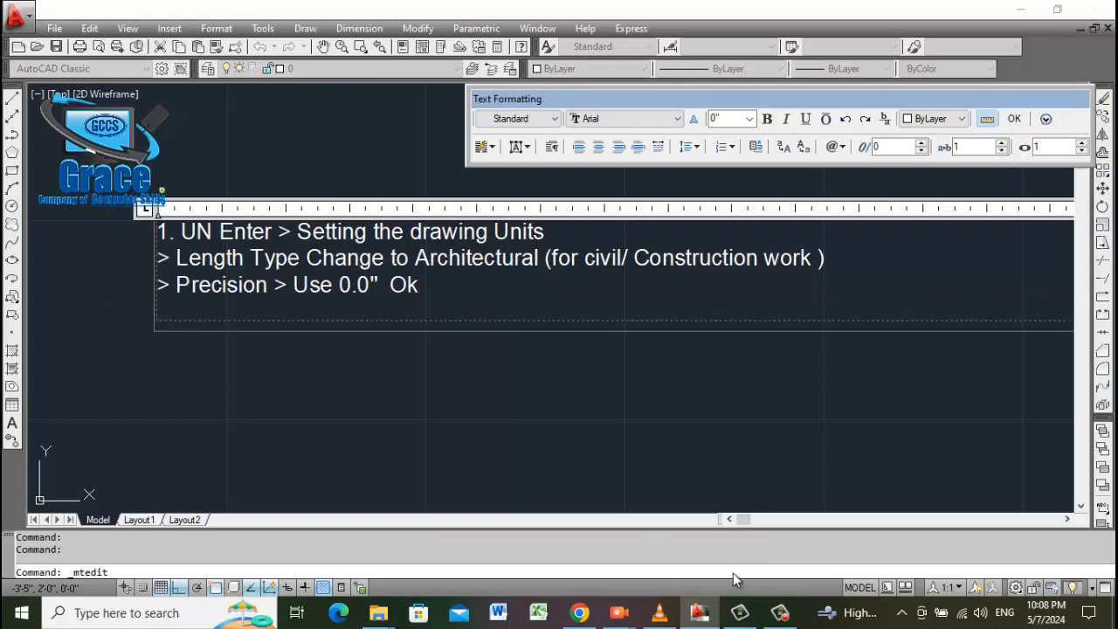
pyautogui.write('2. Zoom Command')
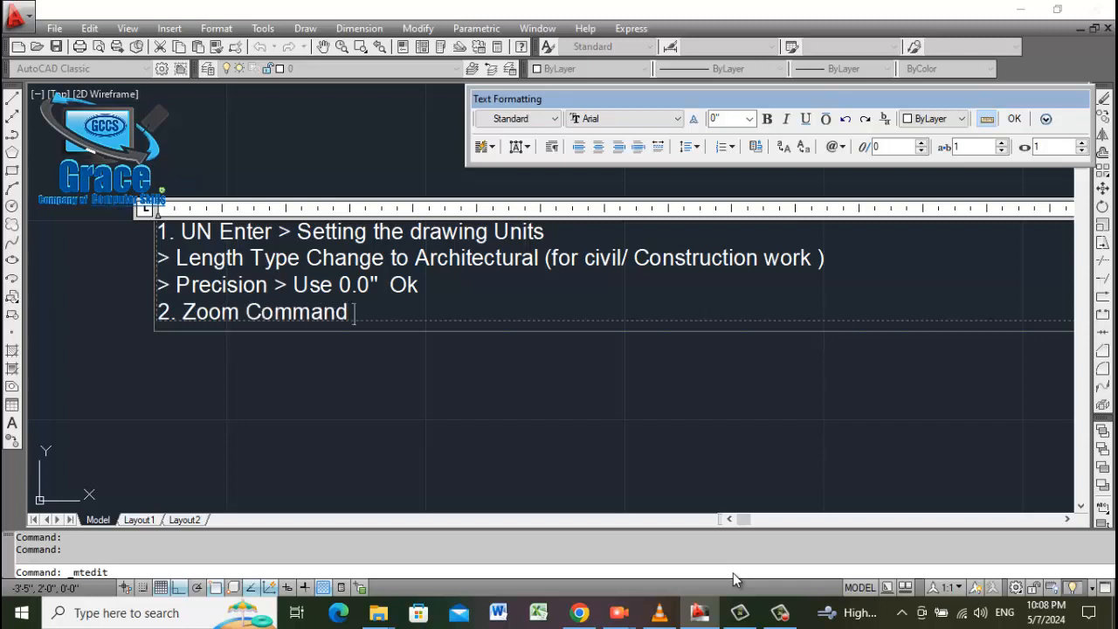
pyautogui.press('Return')
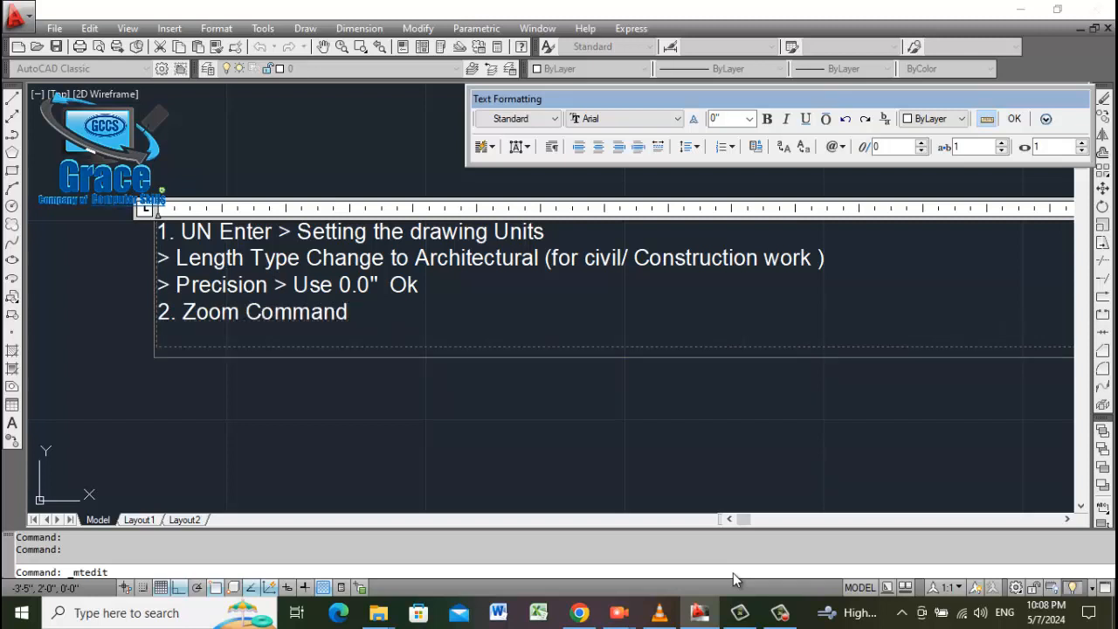
pyautogui.write('> Z Enter > ')
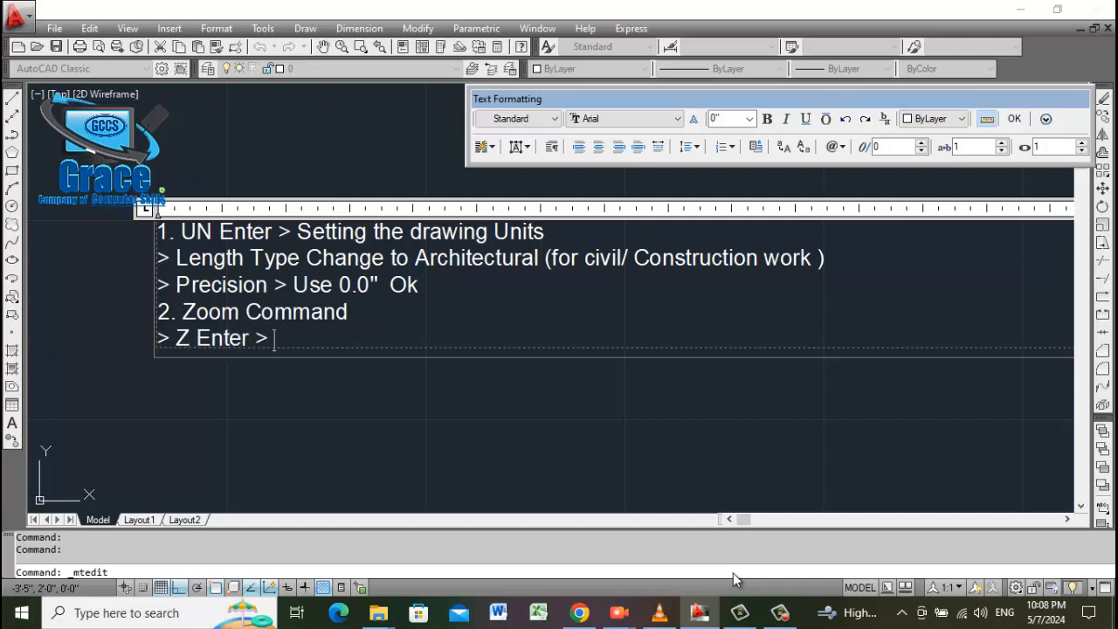
pyautogui.write('A Enter')
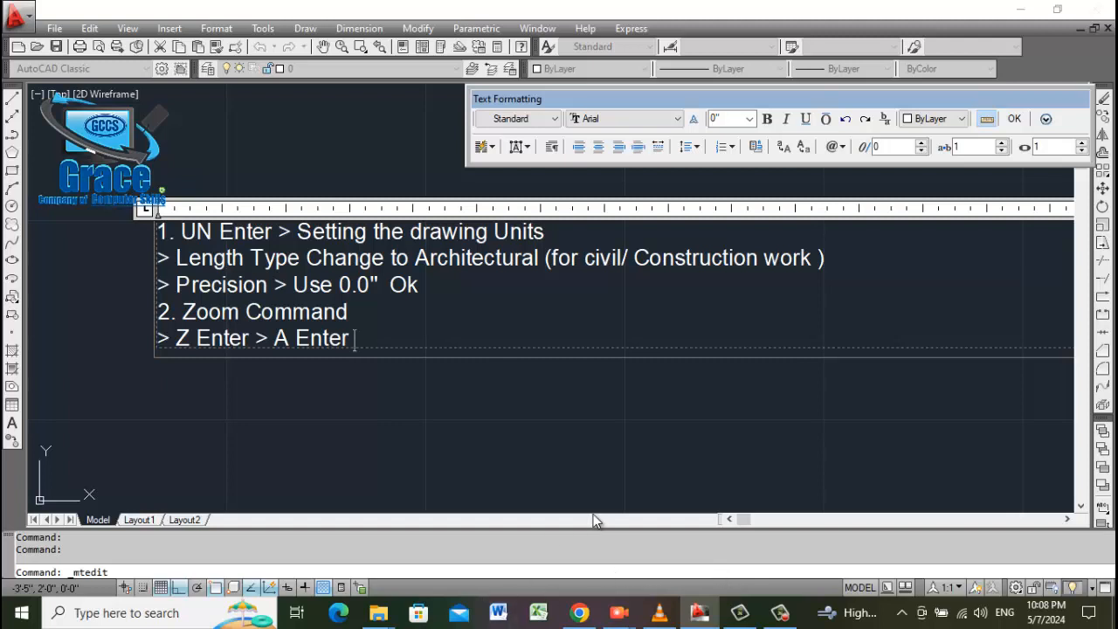
# Add "3. Understand with drawing Coordinates X, Y, Z" as a new line below the zoom entry.
pyautogui.press('Return')
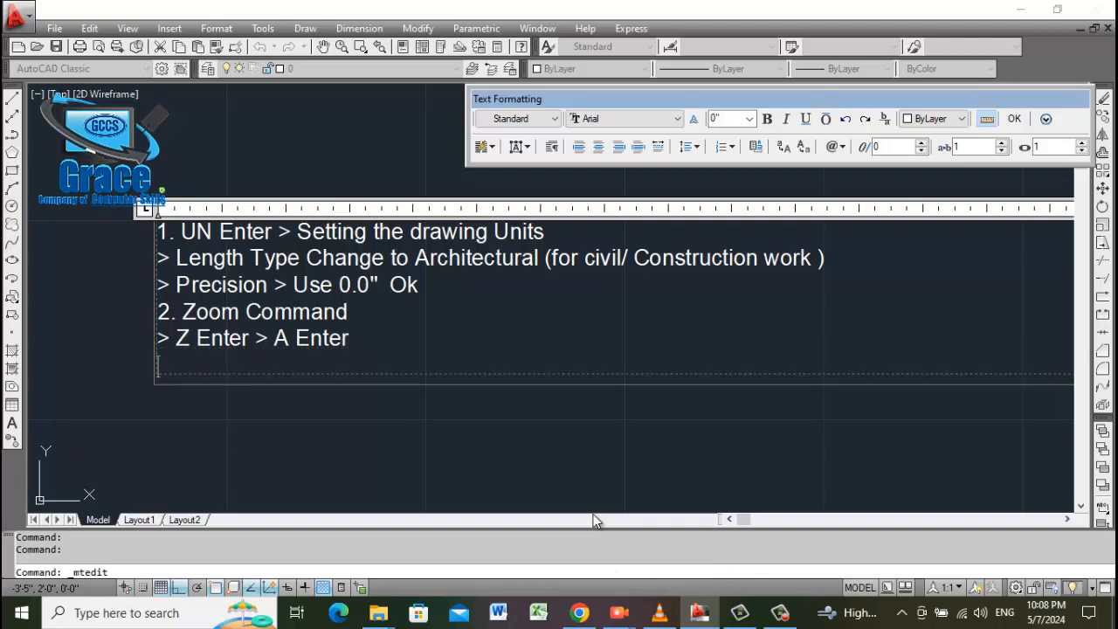
pyautogui.write('3. Undert')
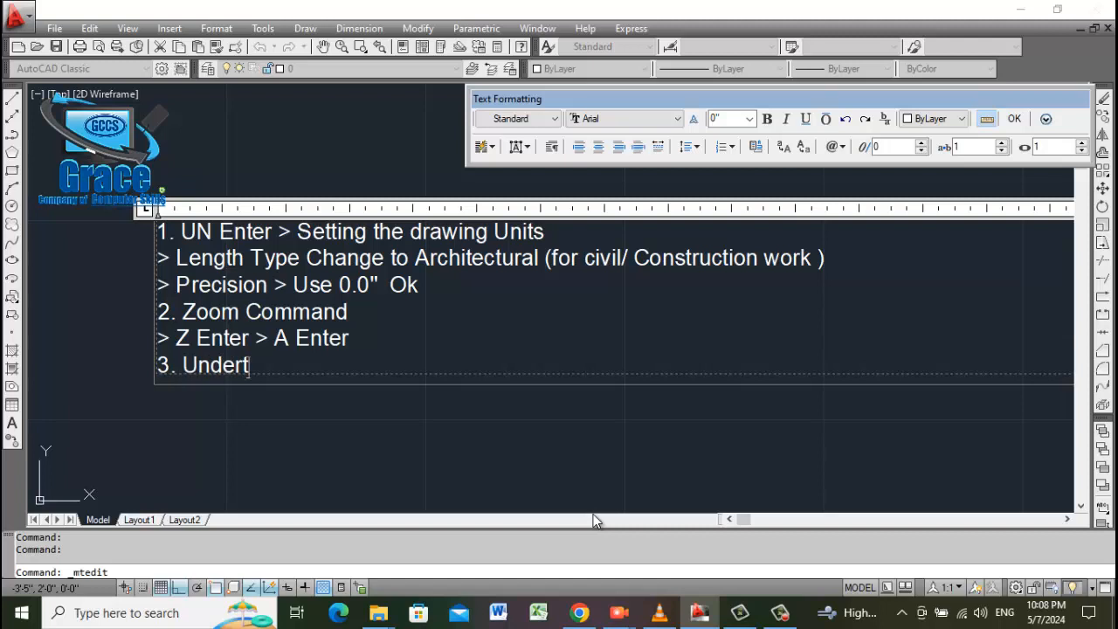
pyautogui.press('BackSpace')
pyautogui.write('stand with d ')
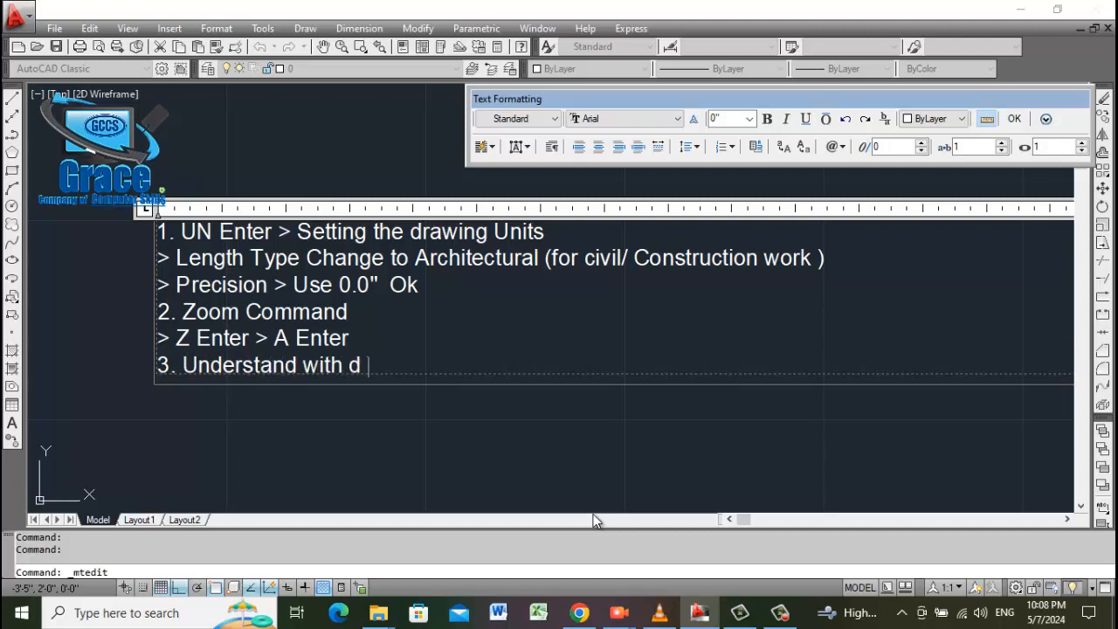
pyautogui.write('rawing Coor')
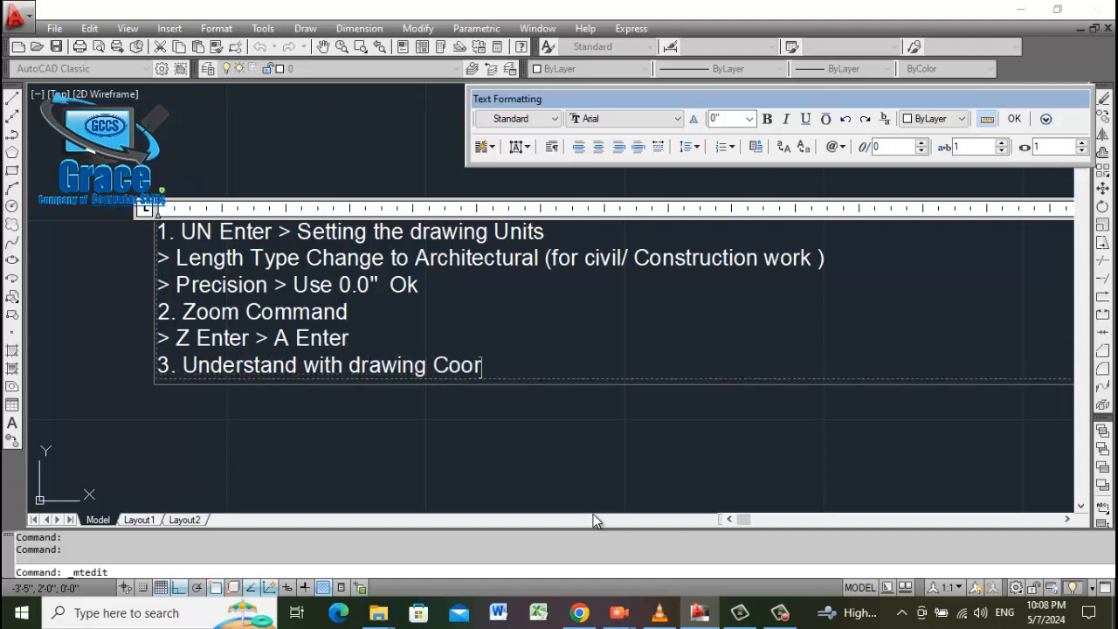
pyautogui.write('dinates')
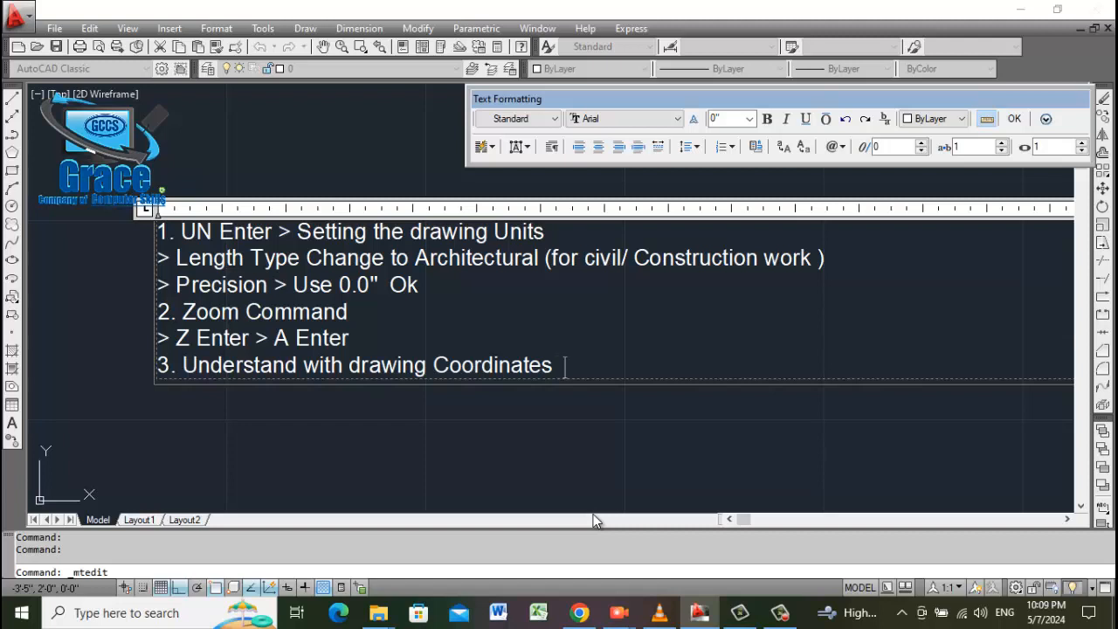
pyautogui.write('X, Y, Z')
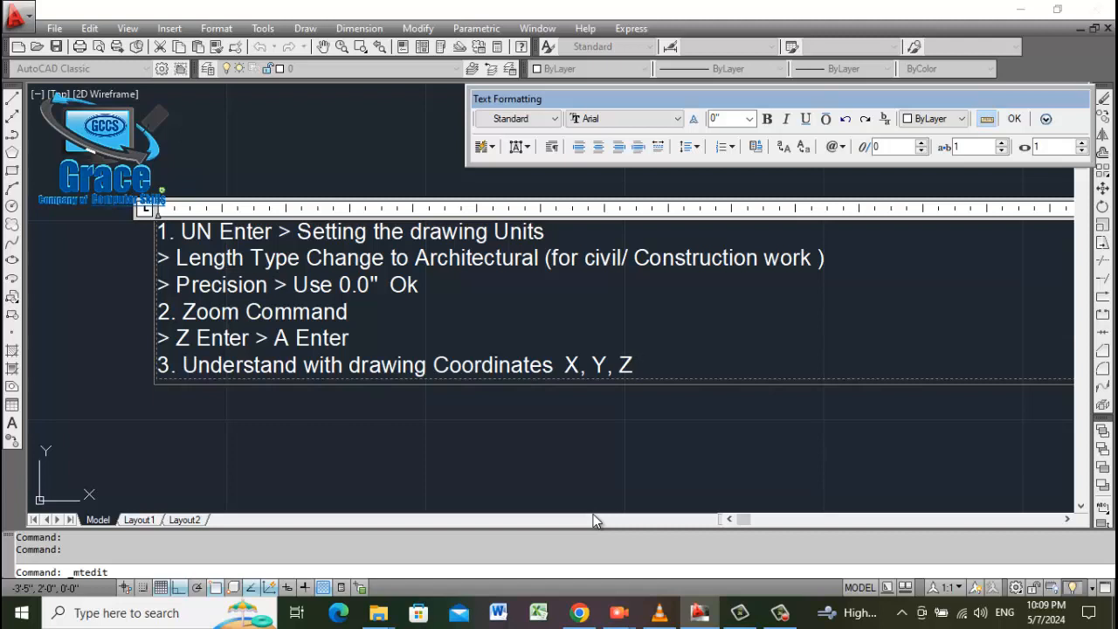
# Add "4. Line Command > L Enter > enter size of line >" as a new line below the coordinates entry of the note.
pyautogui.press('Return')
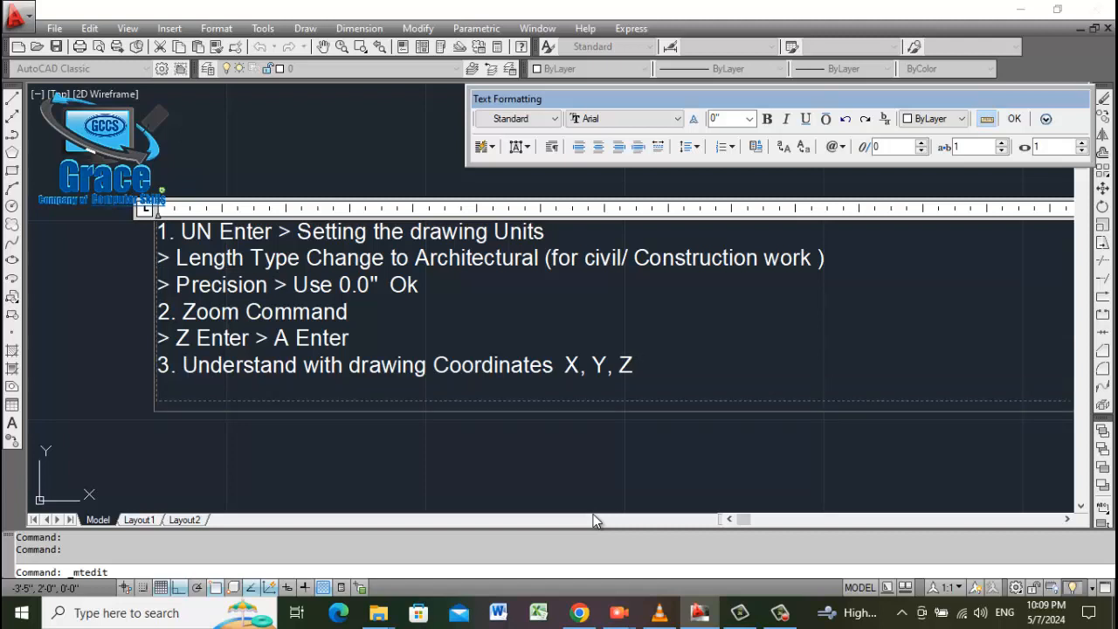
pyautogui.write('4. Line Command')
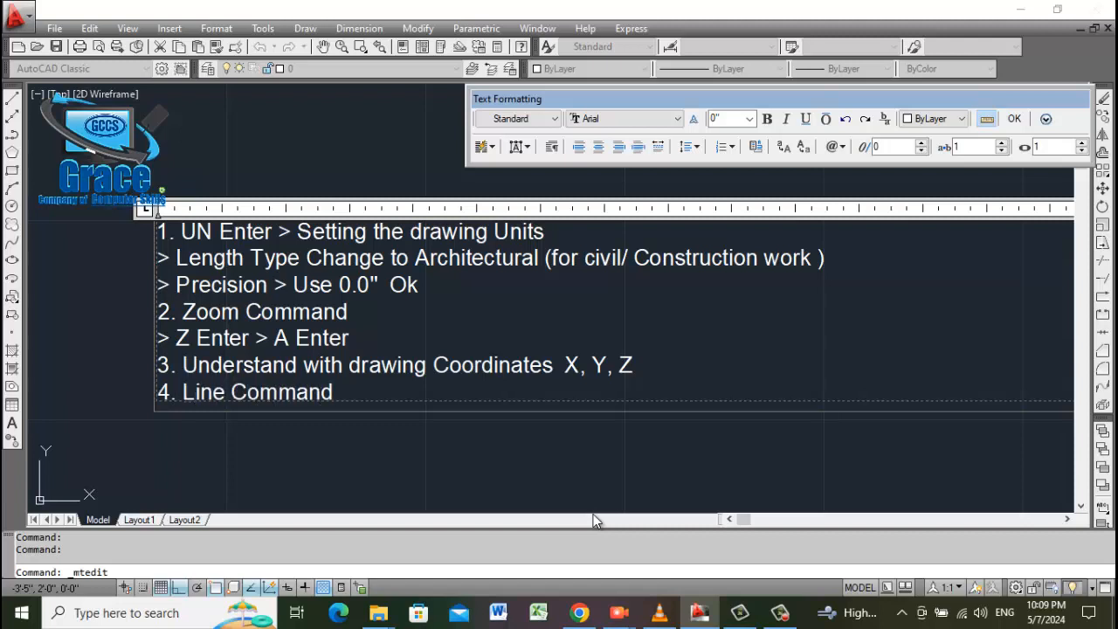
pyautogui.write(' > L Enter')
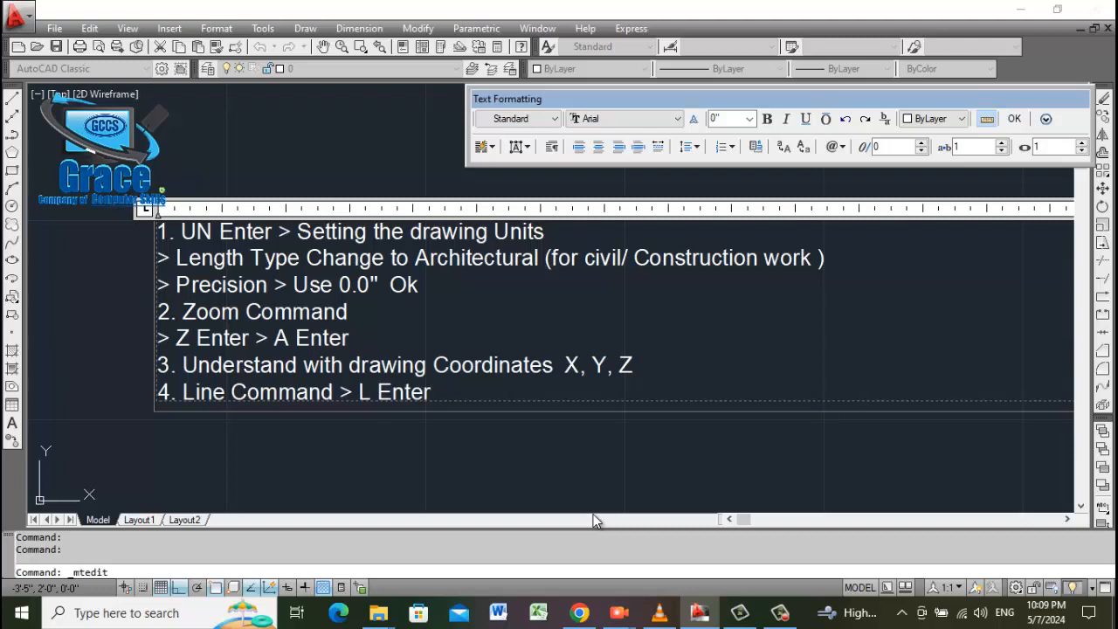
pyautogui.write(' > enter li')
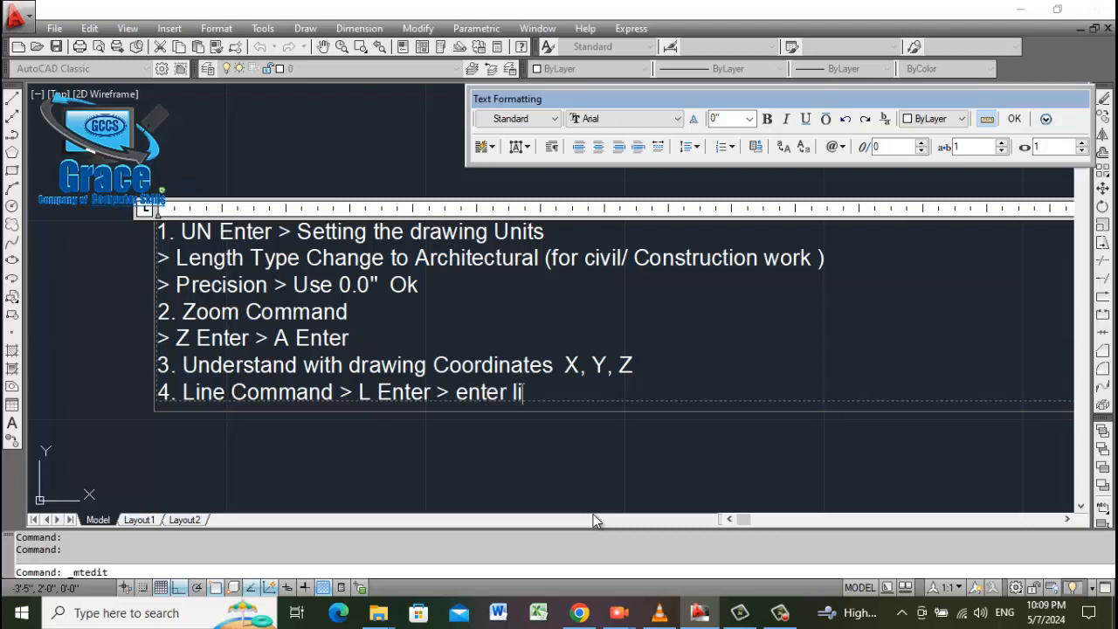
pyautogui.press('BackSpace')
pyautogui.press('BackSpace')
pyautogui.write('size of line')
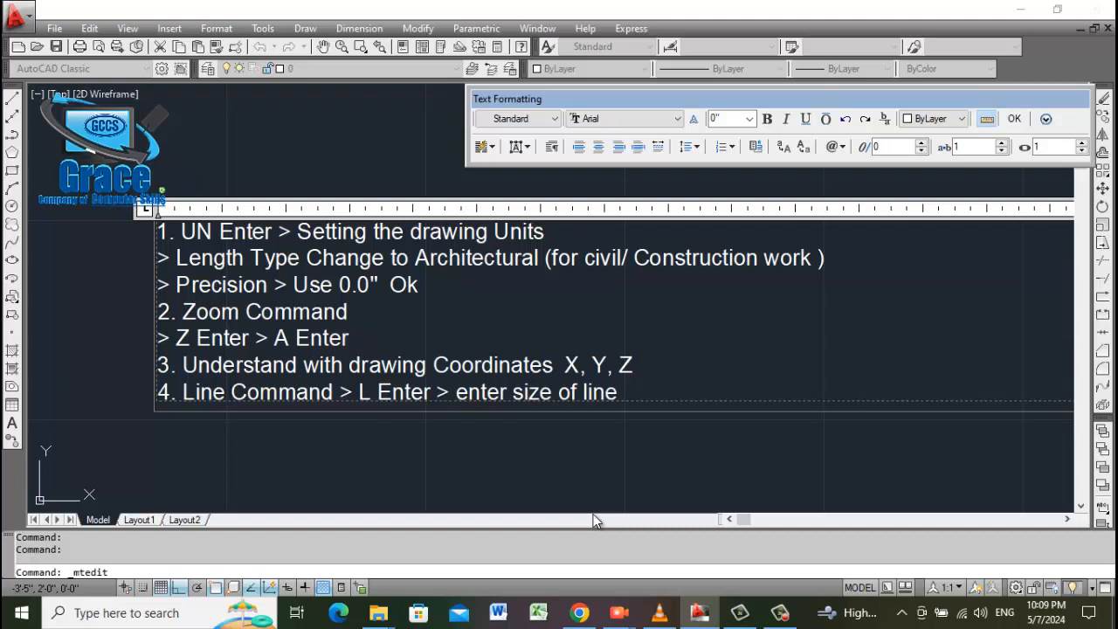
pyautogui.write(' >')
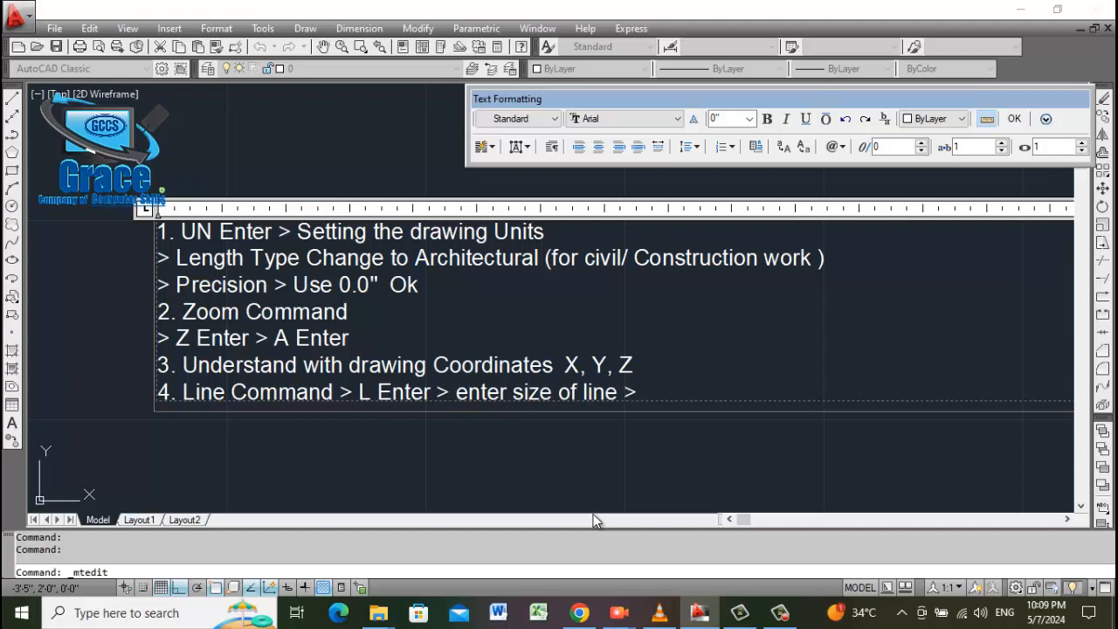
pyautogui.write(' Enter')
pyautogui.write('to')
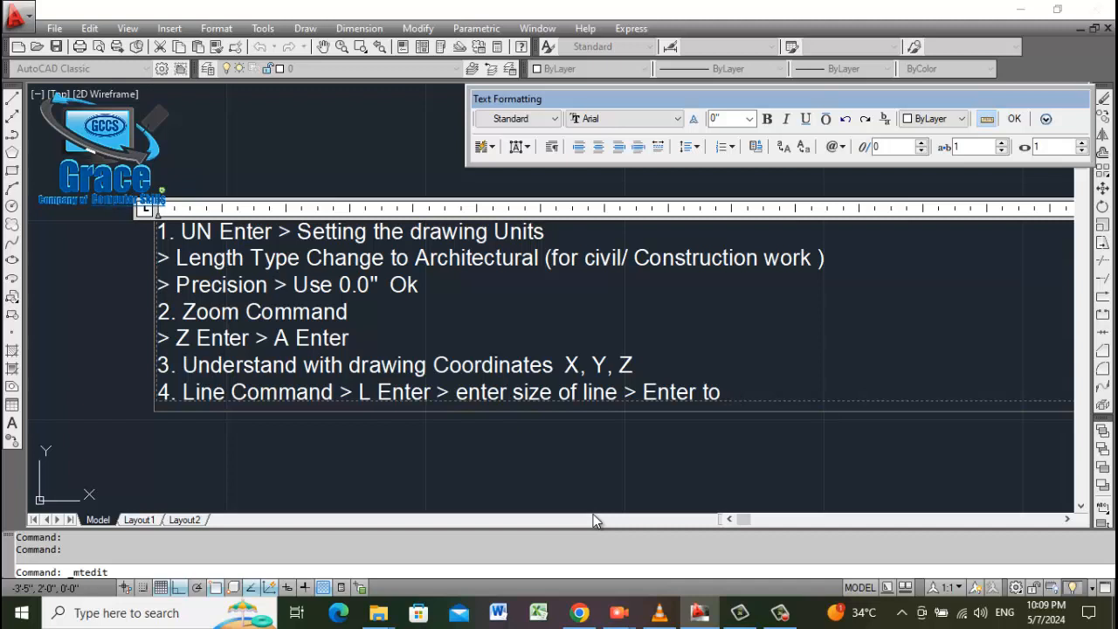
pyautogui.press('BackSpace')
pyautogui.press('BackSpace')
pyautogui.press('BackSpace')
pyautogui.press('BackSpace')
pyautogui.press('BackSpace')
pyautogui.press('BackSpace')
pyautogui.press('BackSpace')
pyautogui.press('BackSpace')
pyautogui.press('BackSpace')
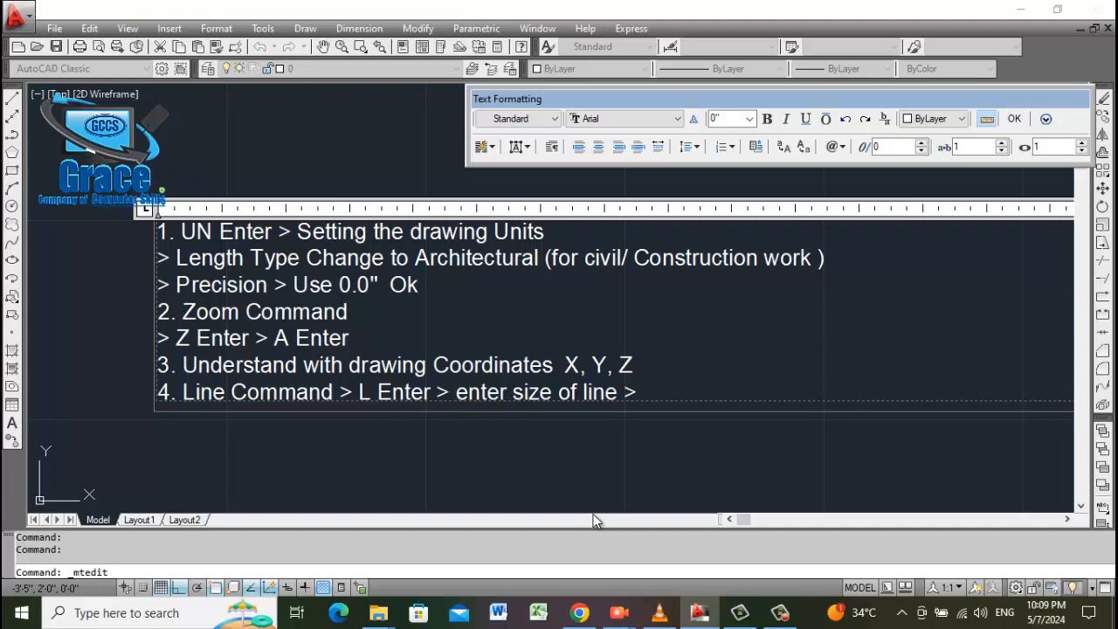
# Complete the note's Line Command entry with "Enter to Move > Double enter to End" after "enter size of line >".
pyautogui.write('Enter to Move')
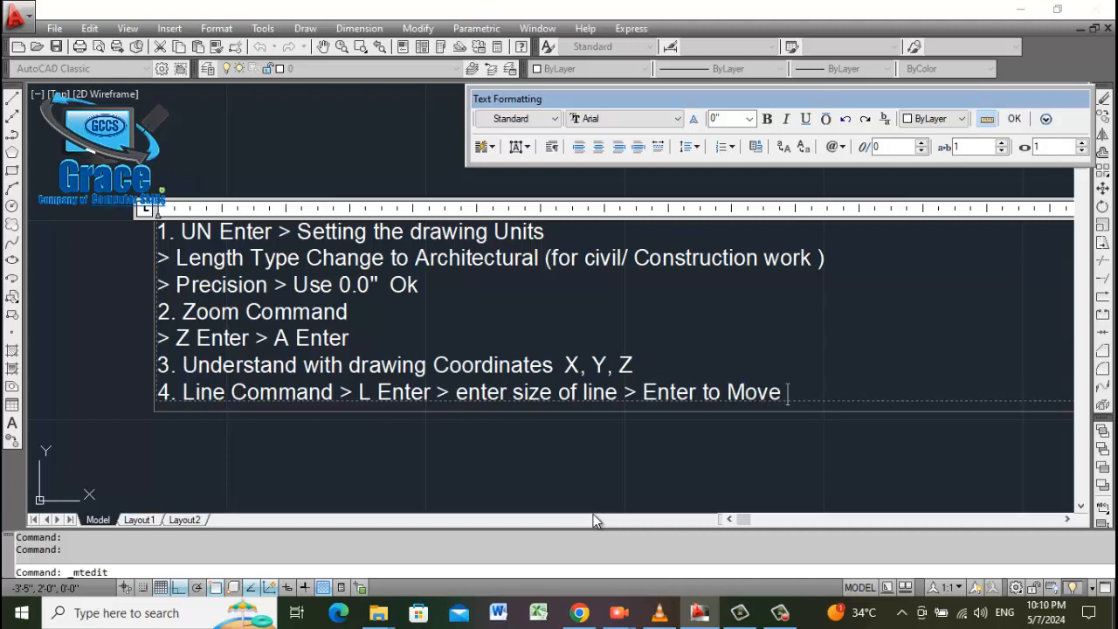
pyautogui.write('> Double')
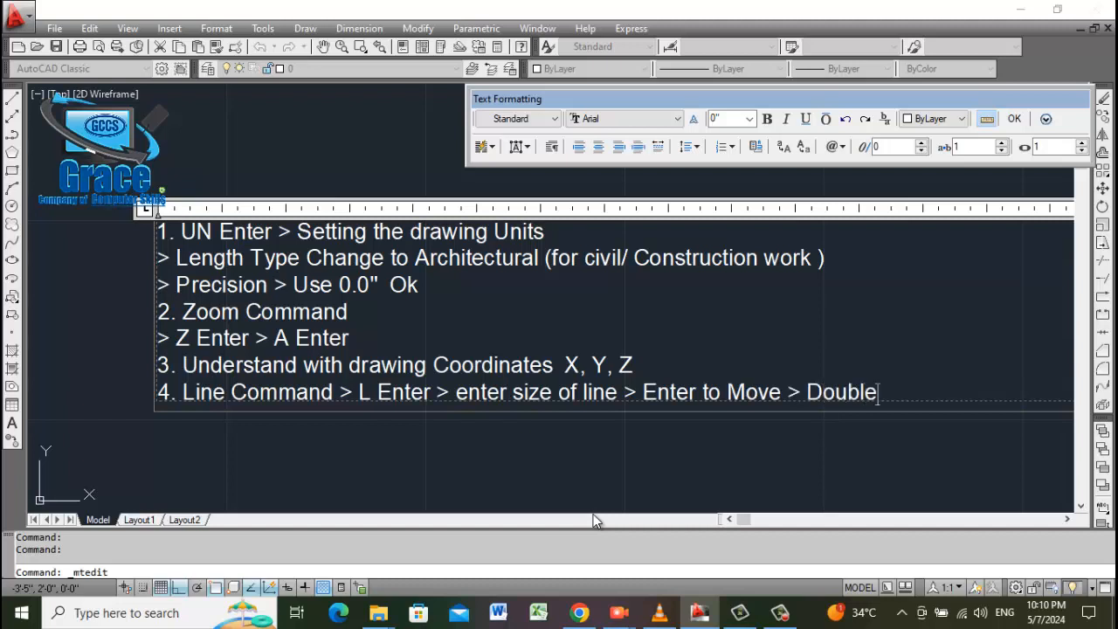
pyautogui.write(' enter to End')
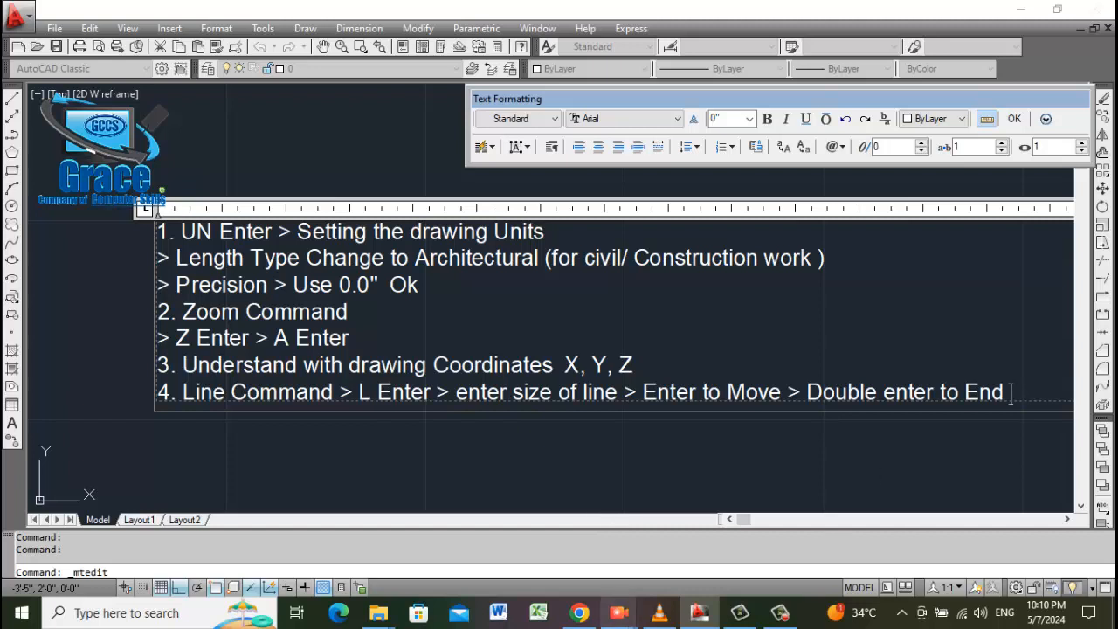
pyautogui.click(782, 615)
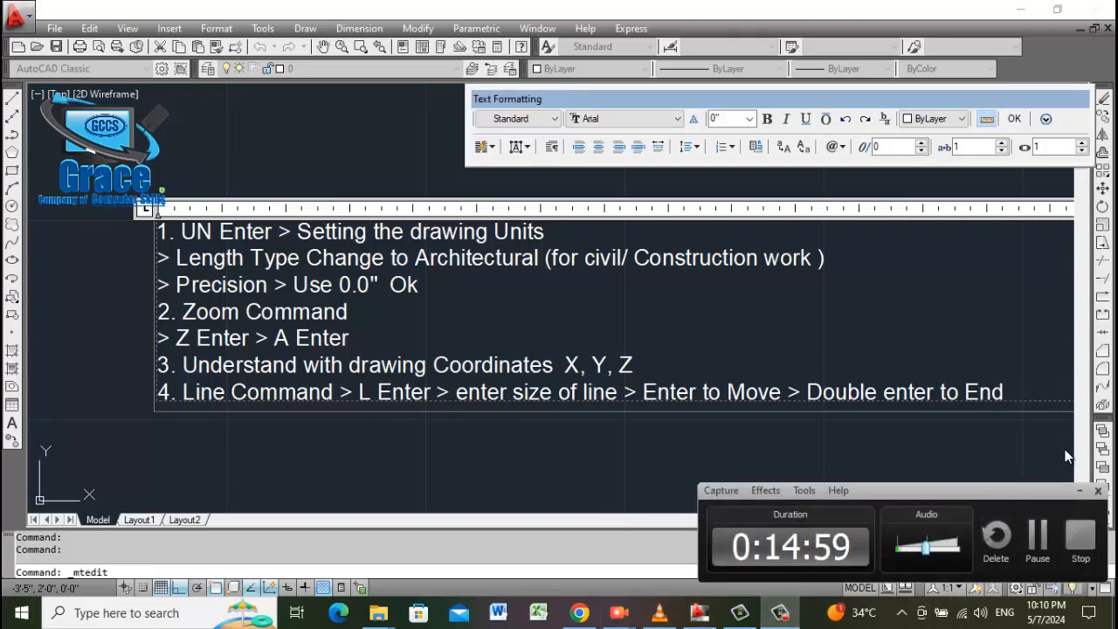
pyautogui.click(1083, 542)
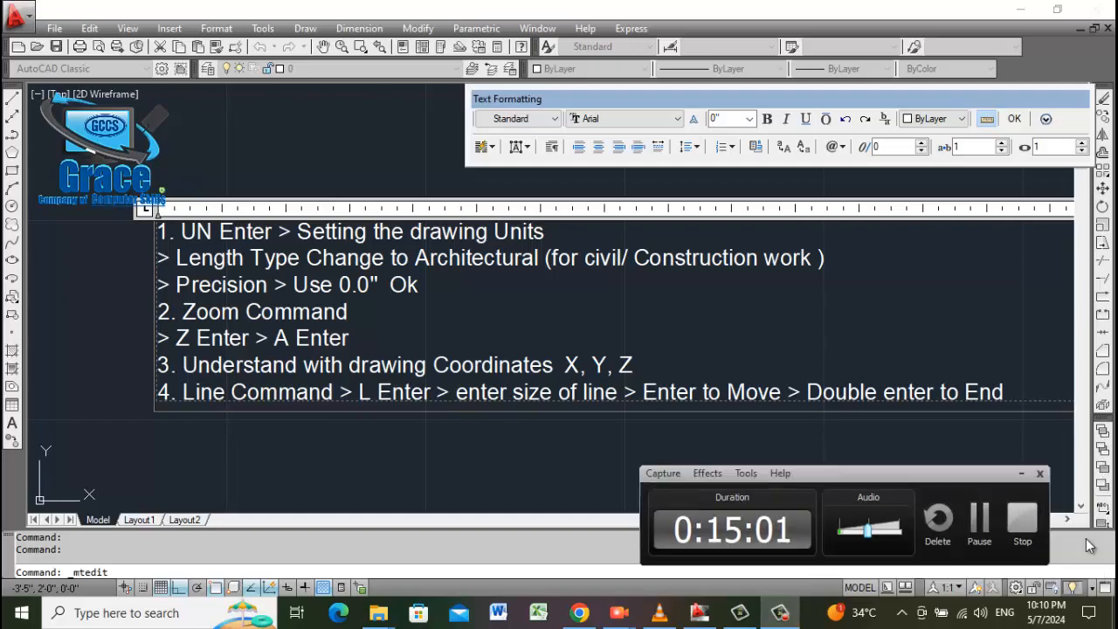